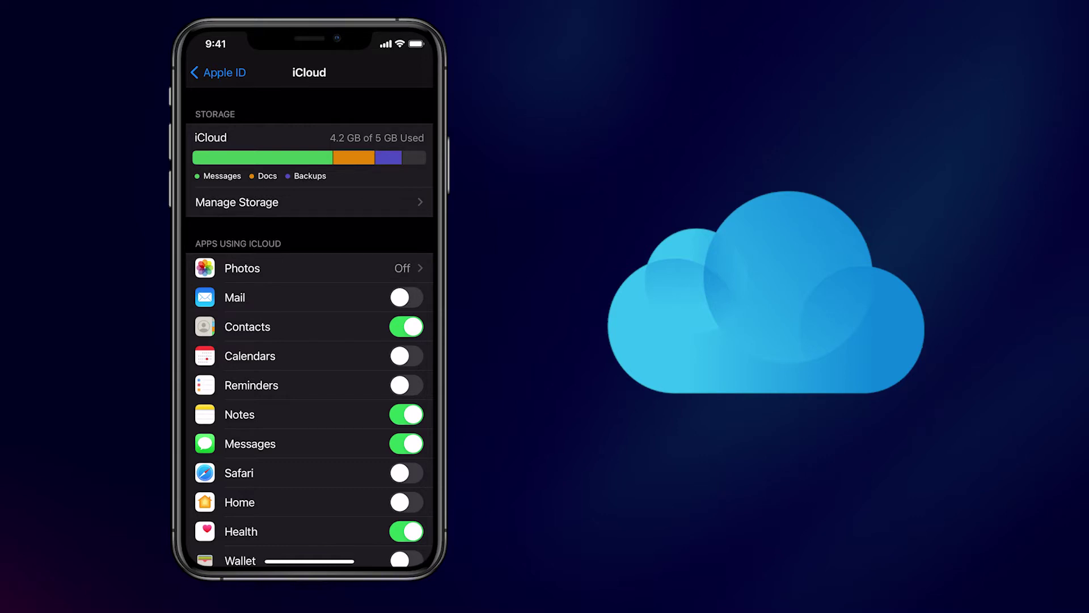
Scroll the iCloud settings page down to the iCloud Backup row
scroll(310, 340, "down", 2)
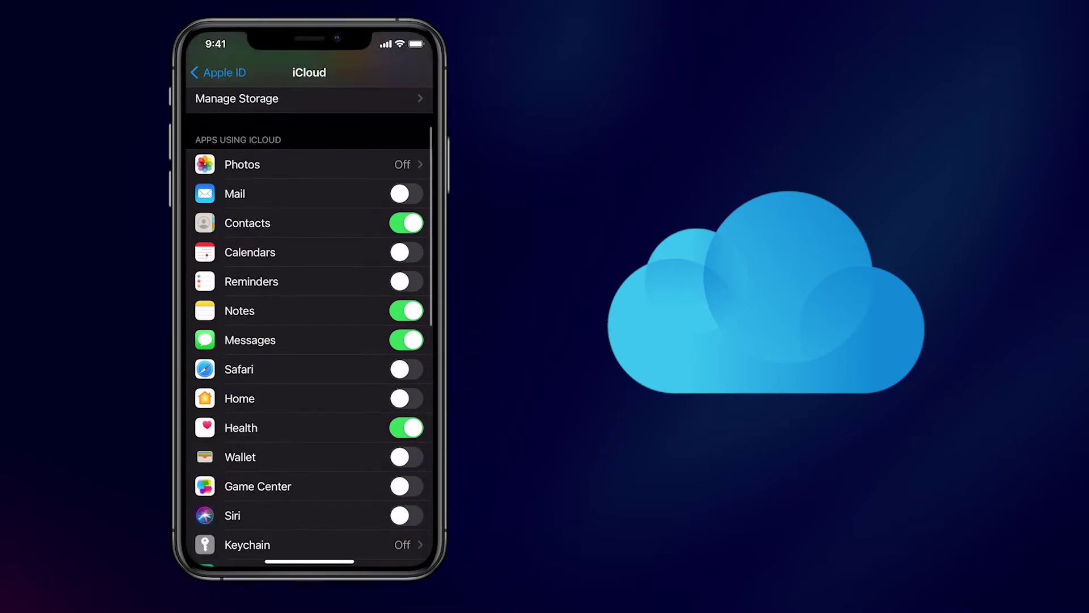
scroll(310, 341, "down", 1)
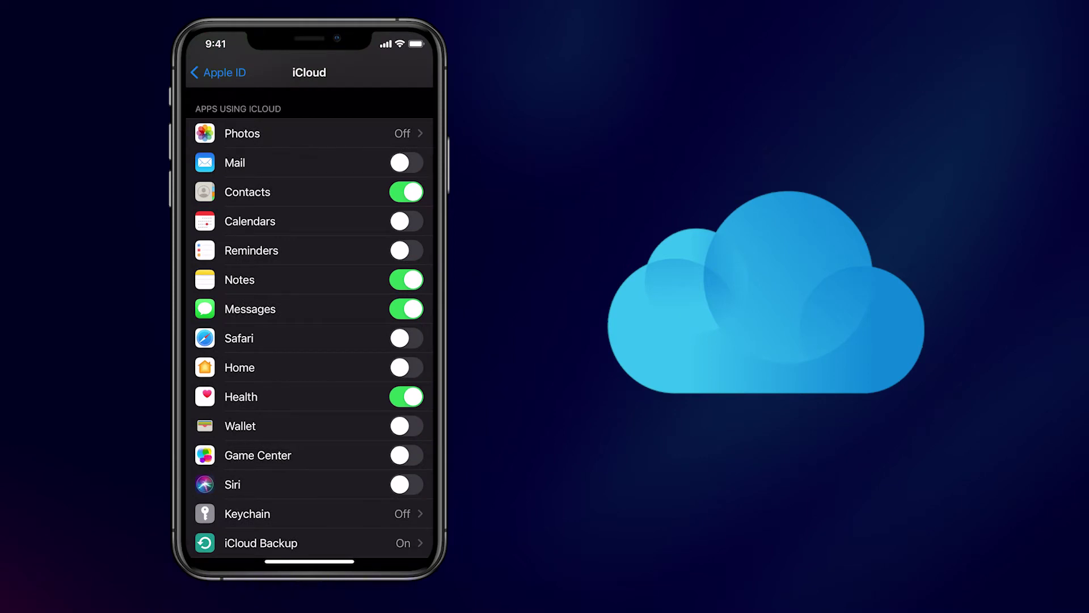
left_click(261, 543)
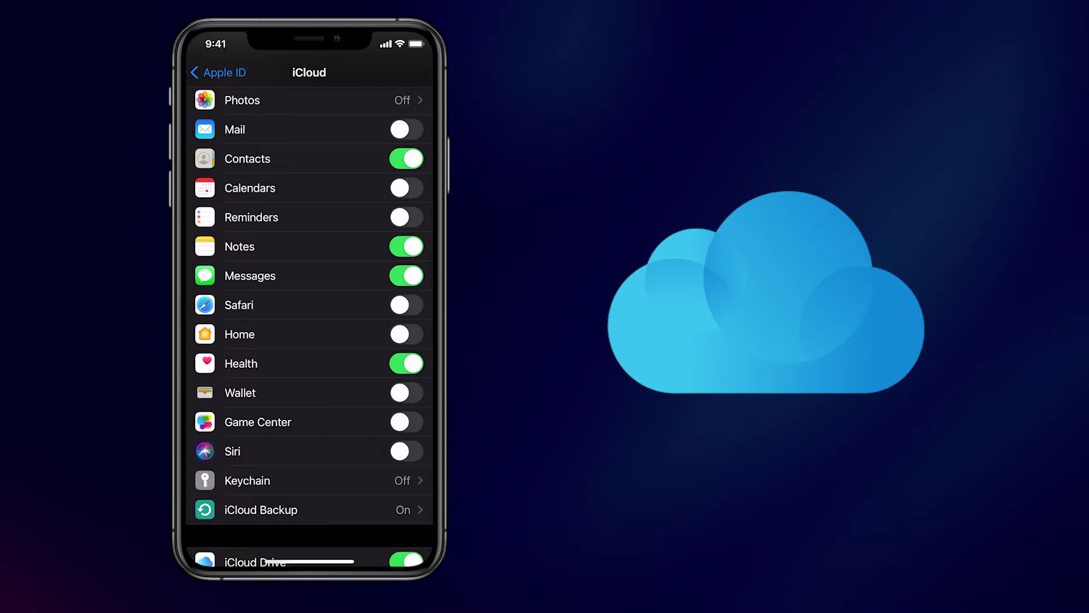
left_click(261, 480)
scroll(309, 283, "up", 2)
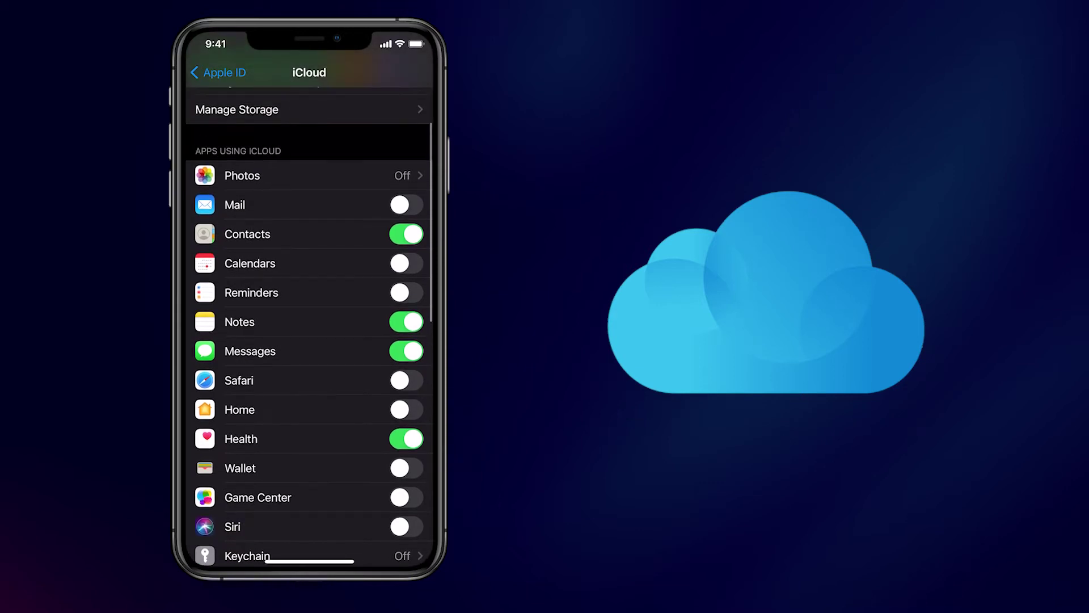
left_click(249, 175)
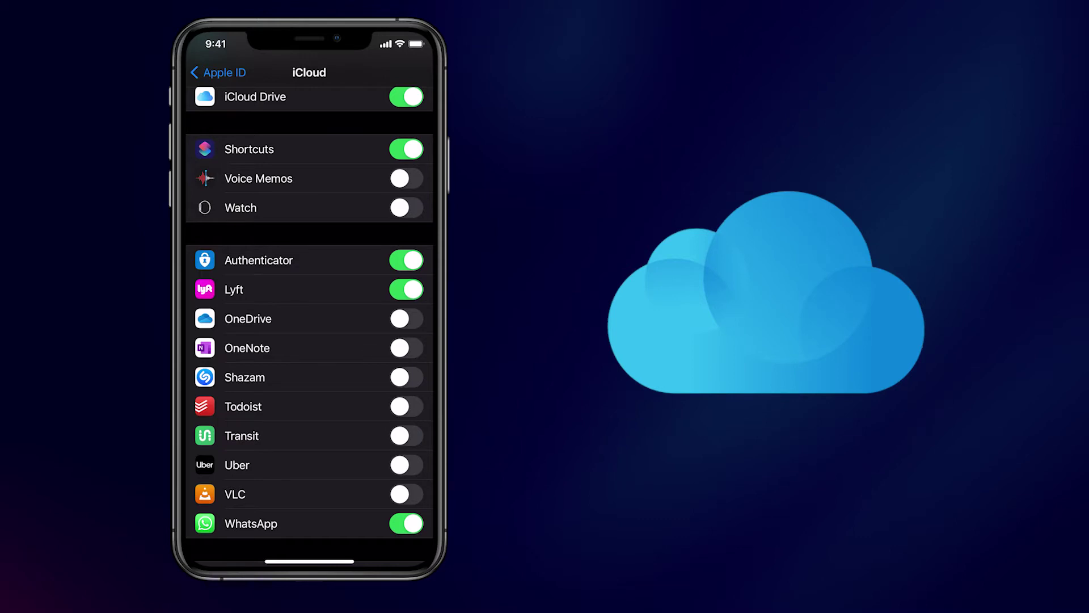
scroll(310, 324, "up", 10)
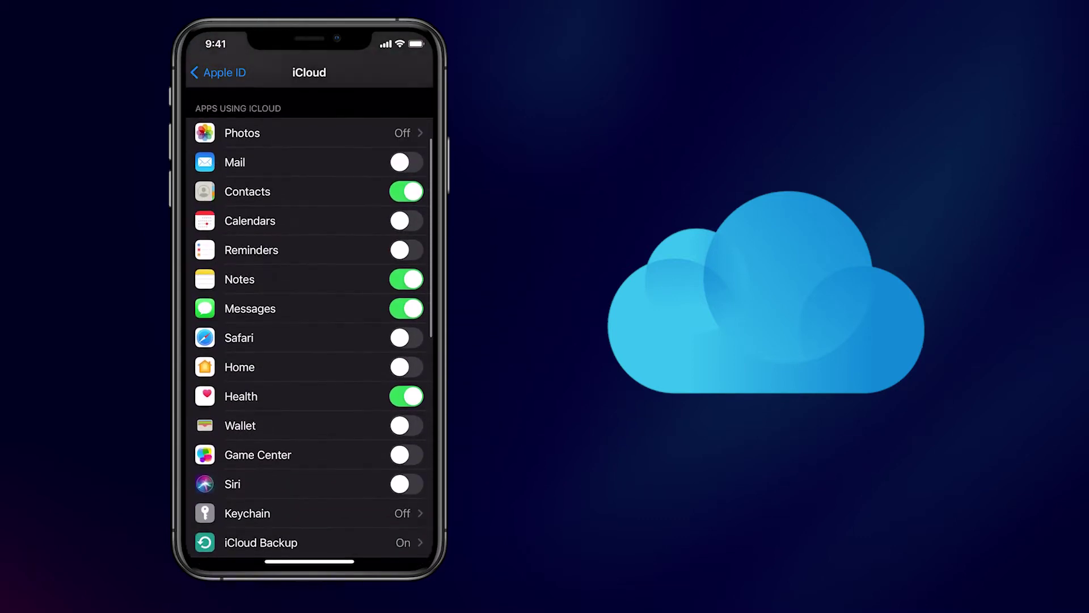
scroll(309, 324, "up", 3)
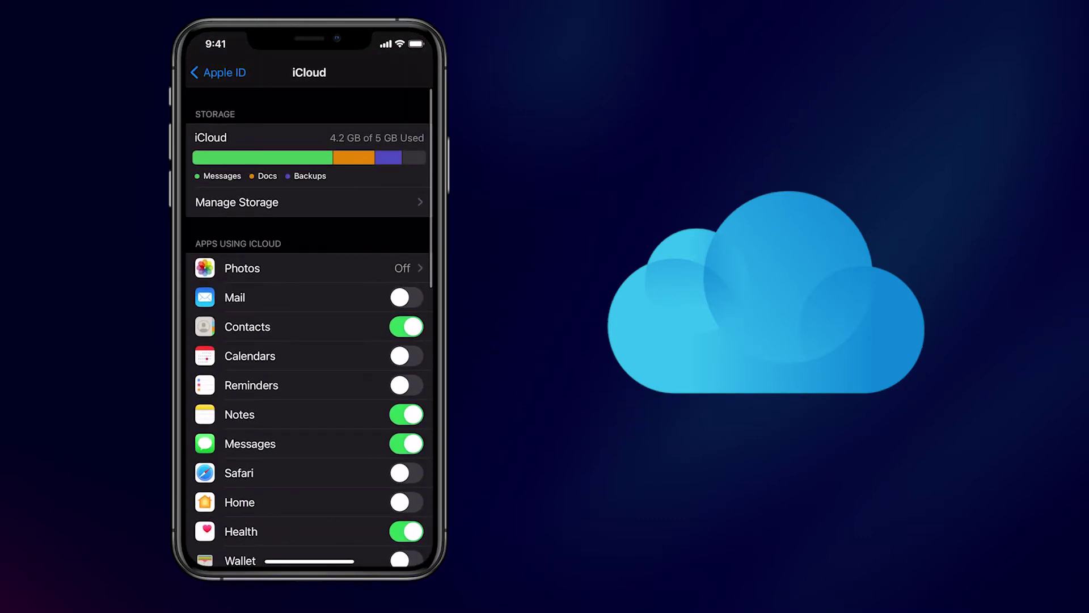
left_click(237, 202)
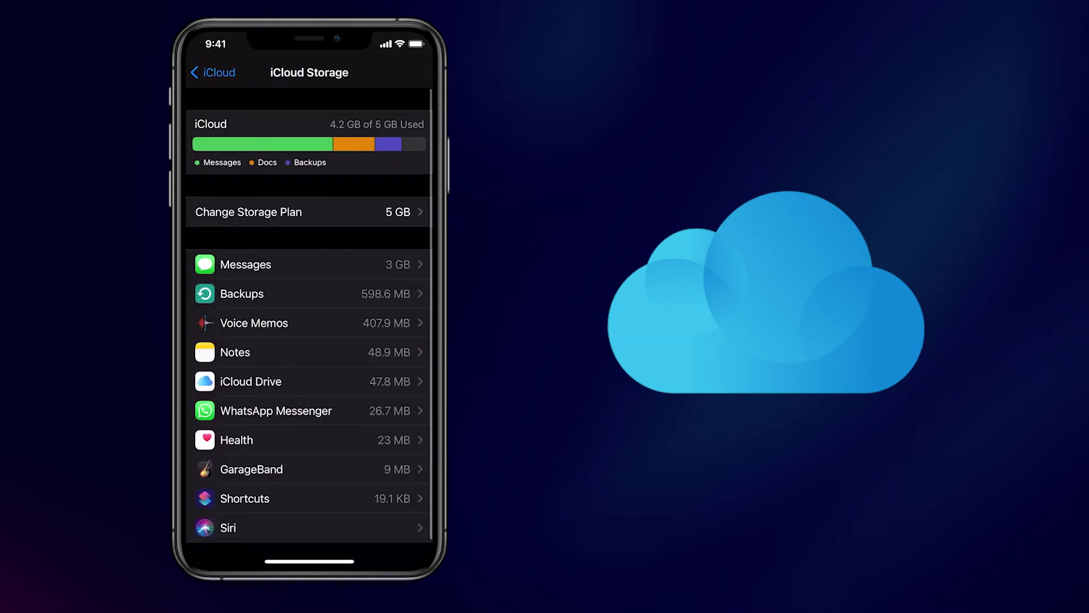
scroll(309, 318, "down", 1)
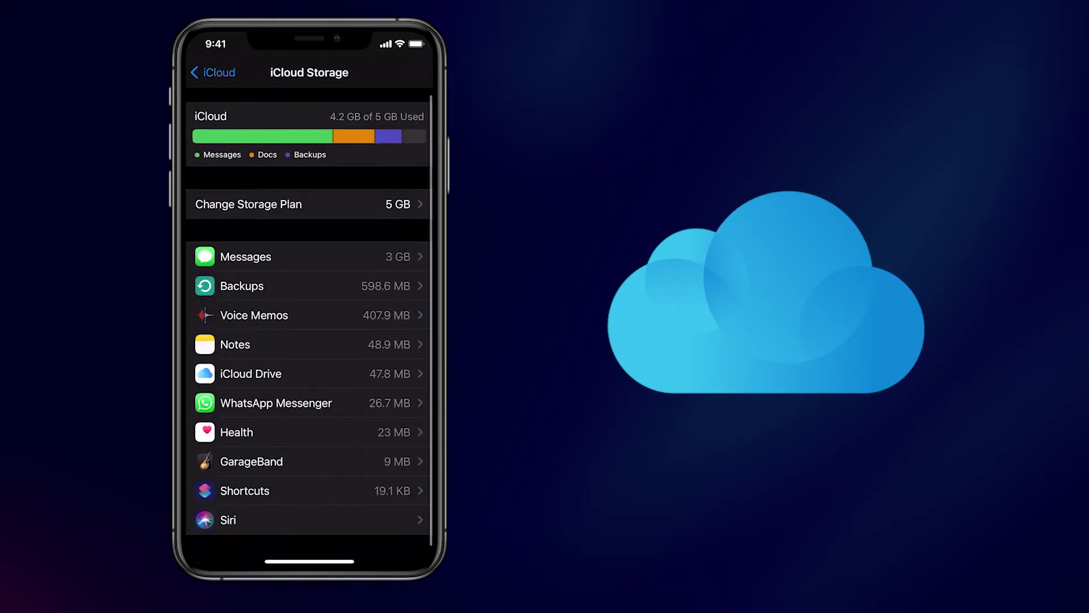
scroll(310, 317, "up", 1)
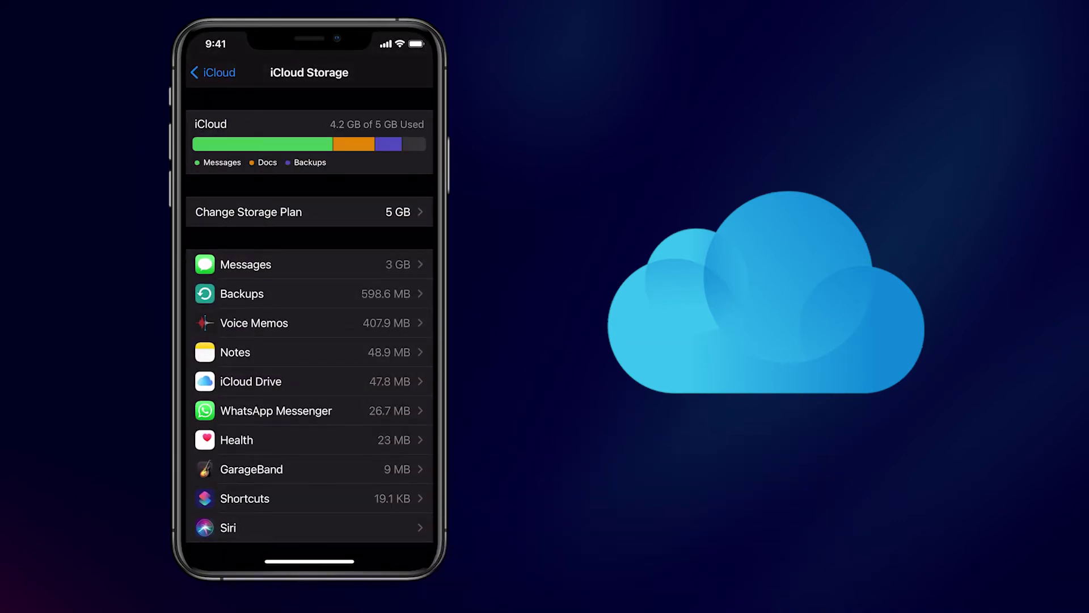
left_click(249, 293)
scroll(309, 318, "down", 2)
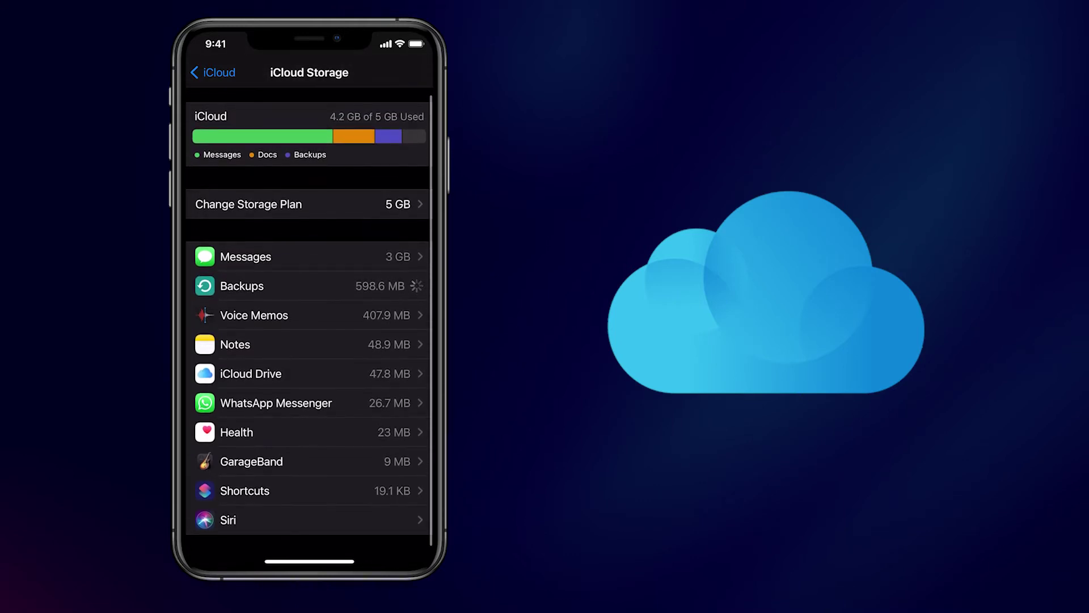
scroll(310, 318, "up", 2)
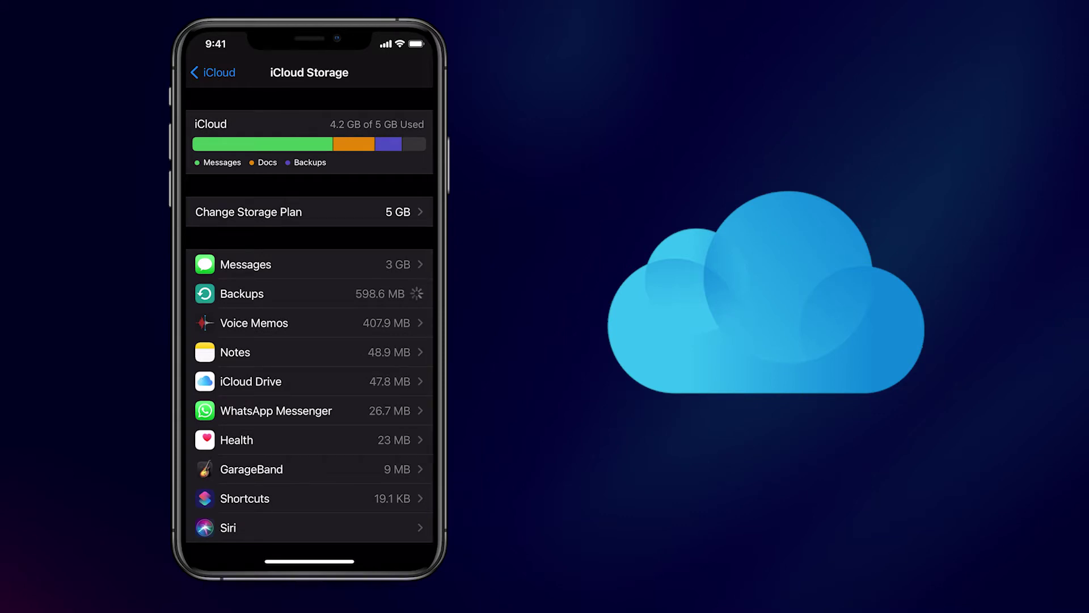
Go back to the main iCloud settings and open the iCloud Backup page
left_click(213, 72)
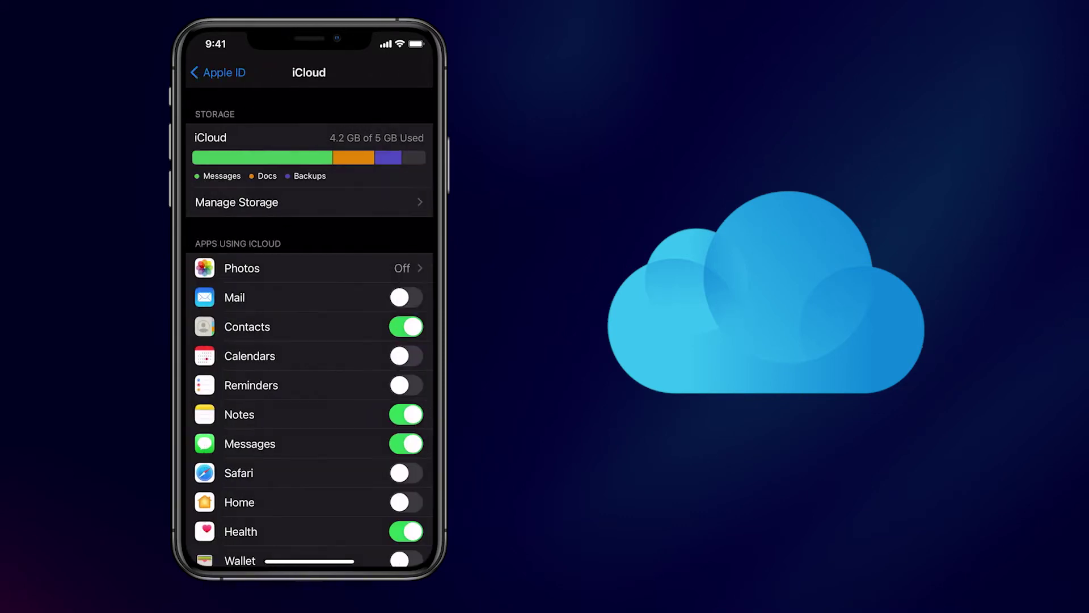
scroll(310, 327, "up", 2)
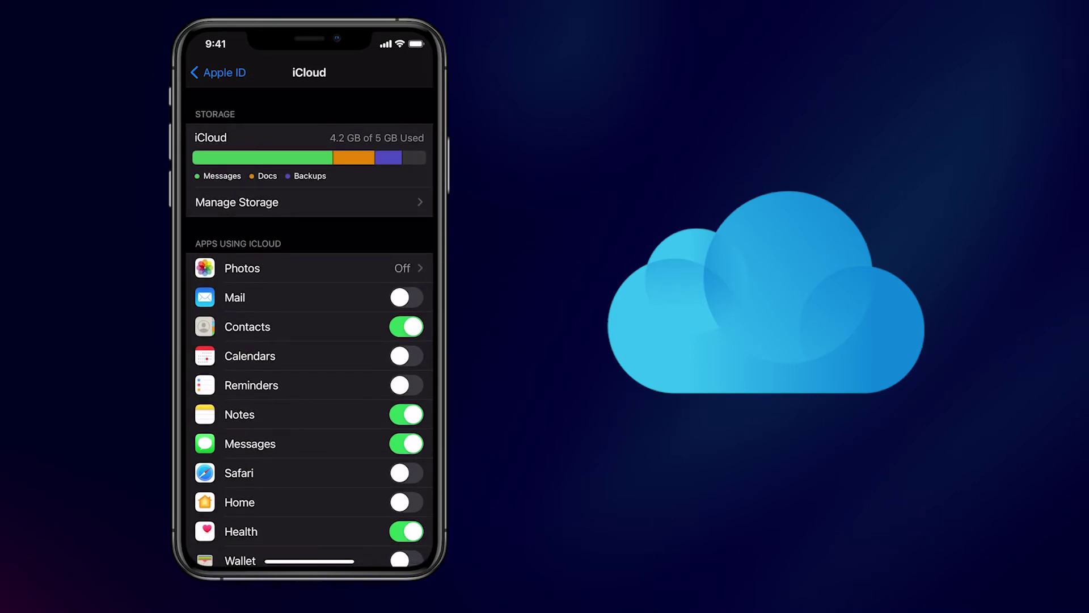
scroll(310, 327, "down", 3)
left_click(261, 511)
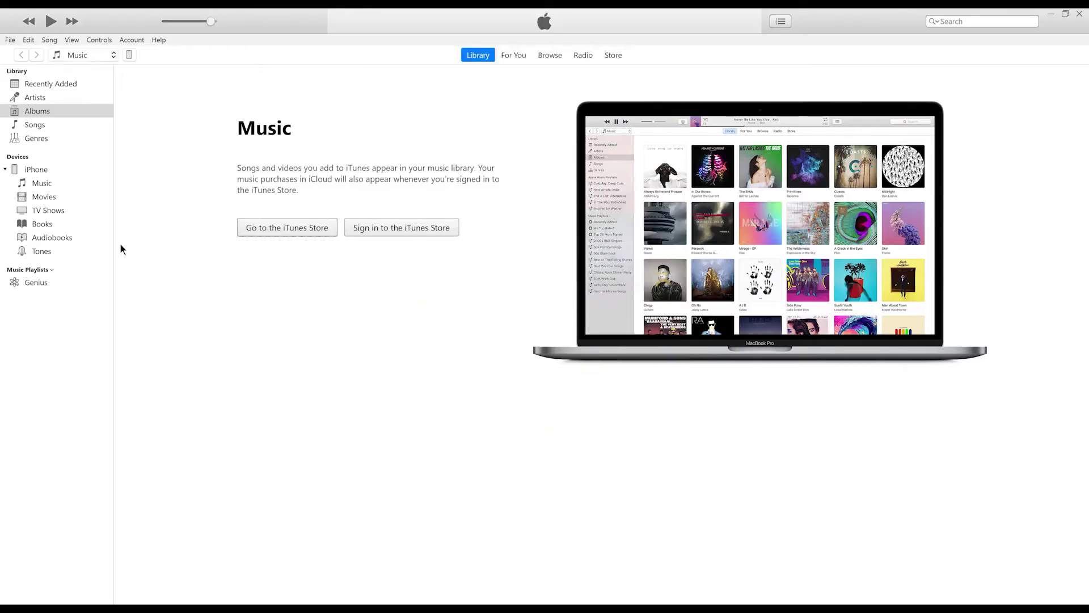
Show the connected iPhone XS Summary page with its backup settings in iTunes
left_click(128, 55)
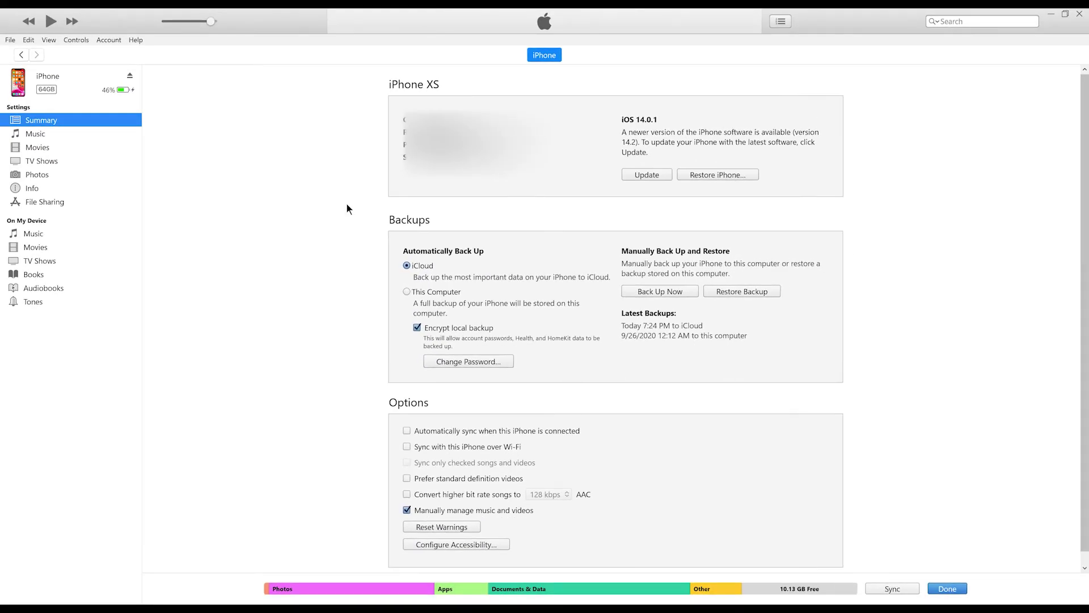
left_click(14, 41)
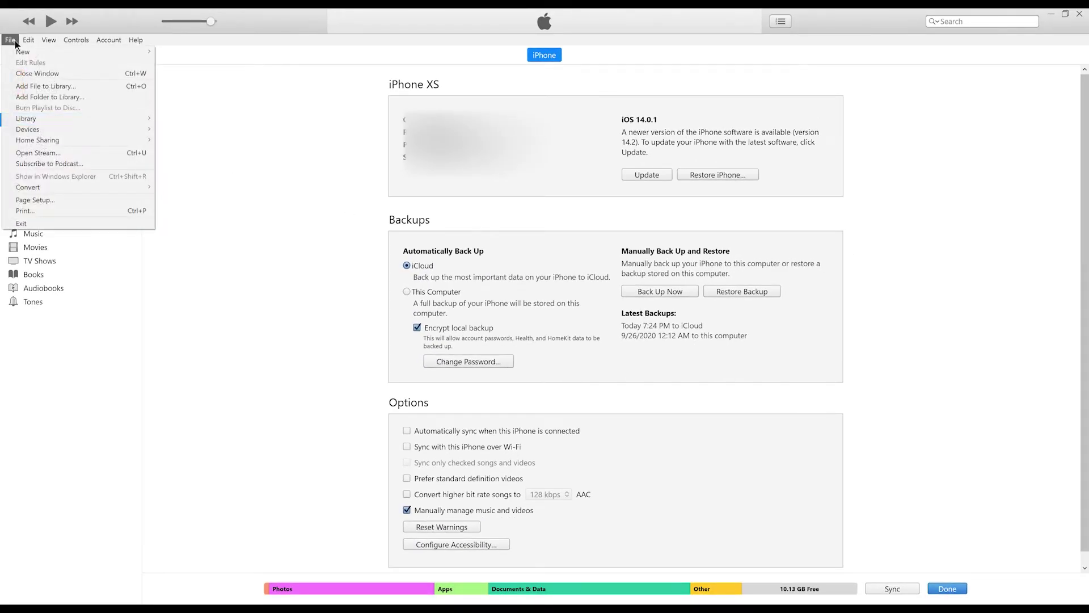
key("Escape")
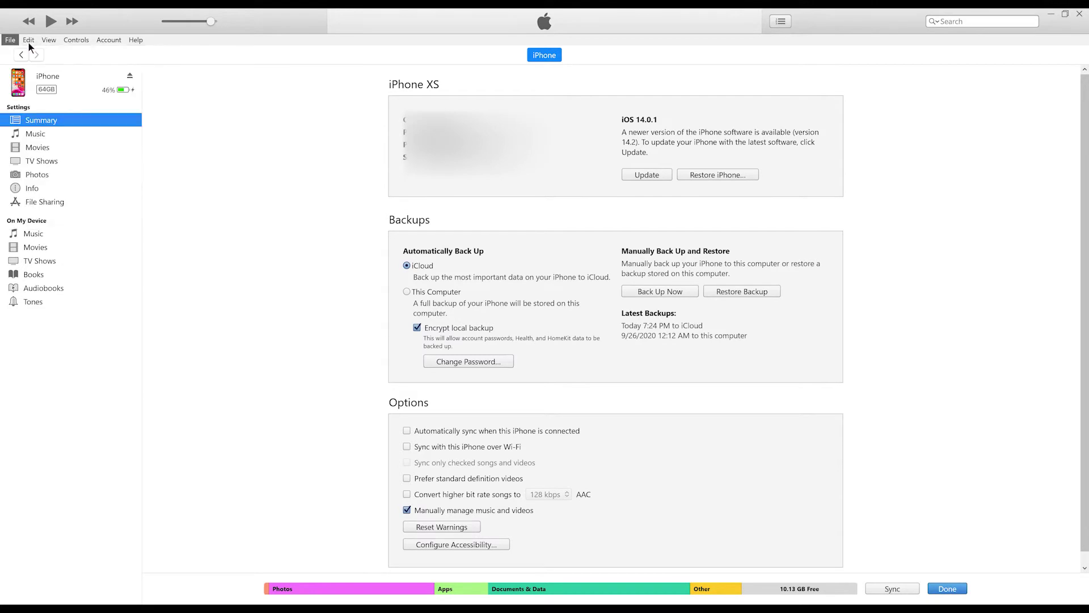
left_click(28, 41)
key("Escape")
left_click(627, 150)
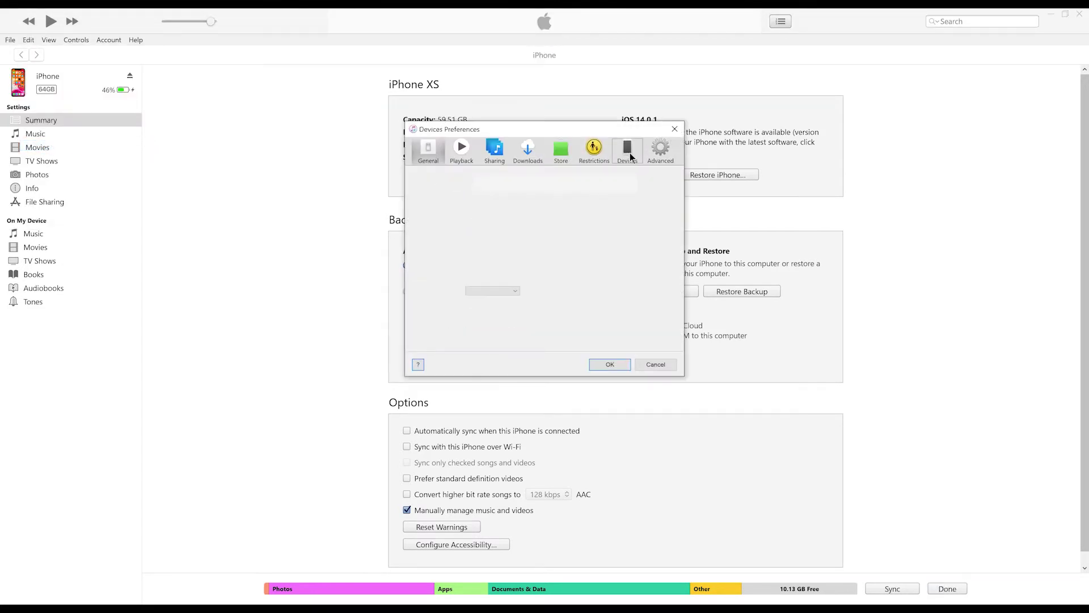
left_click_drag(615, 40, 358, 103)
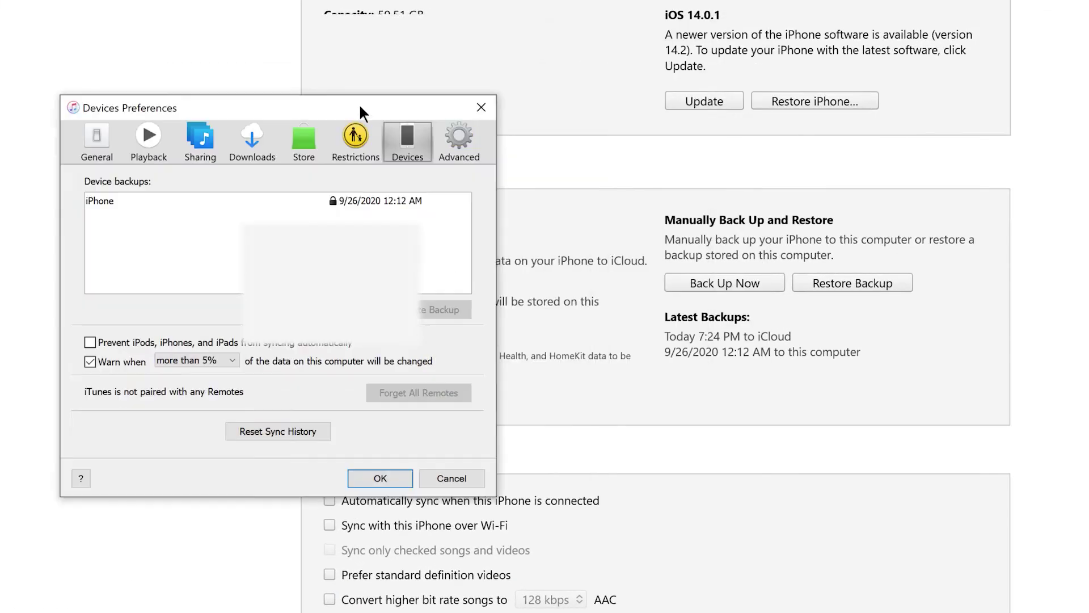
left_click(239, 201)
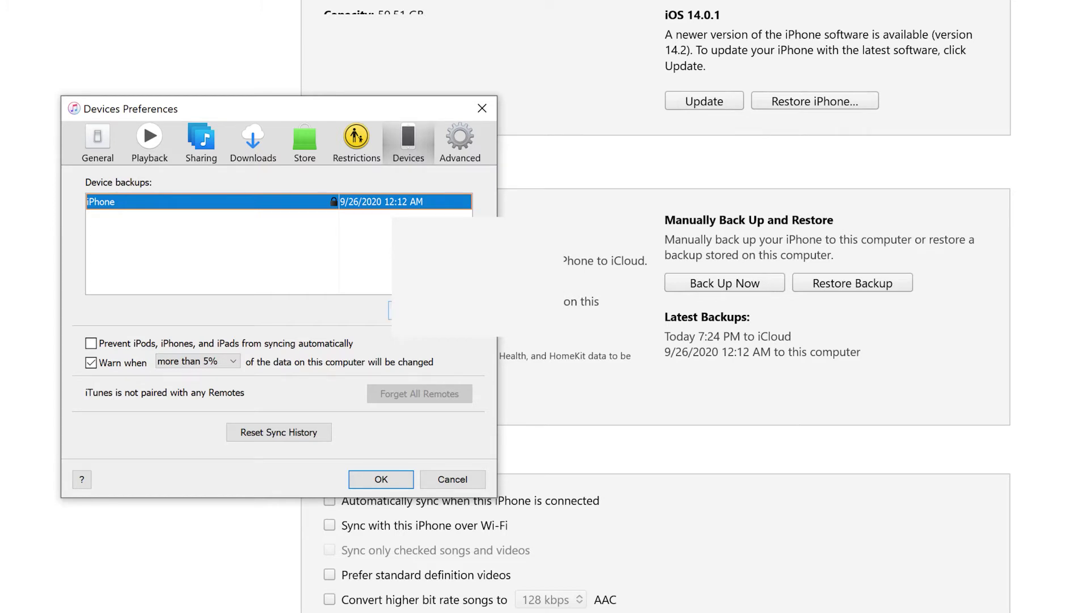
left_click(483, 110)
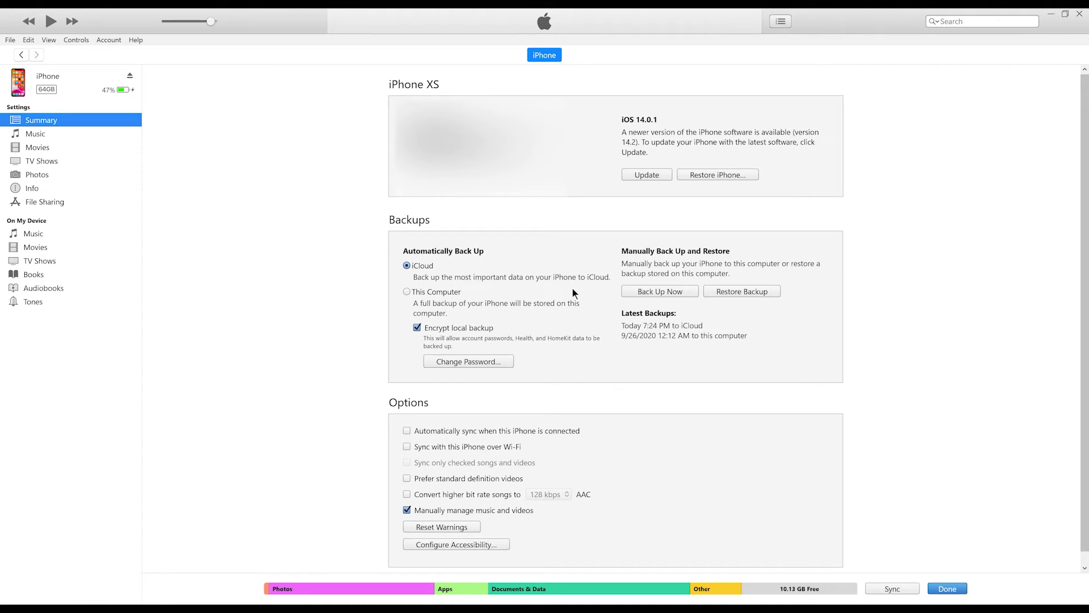
left_click(653, 292)
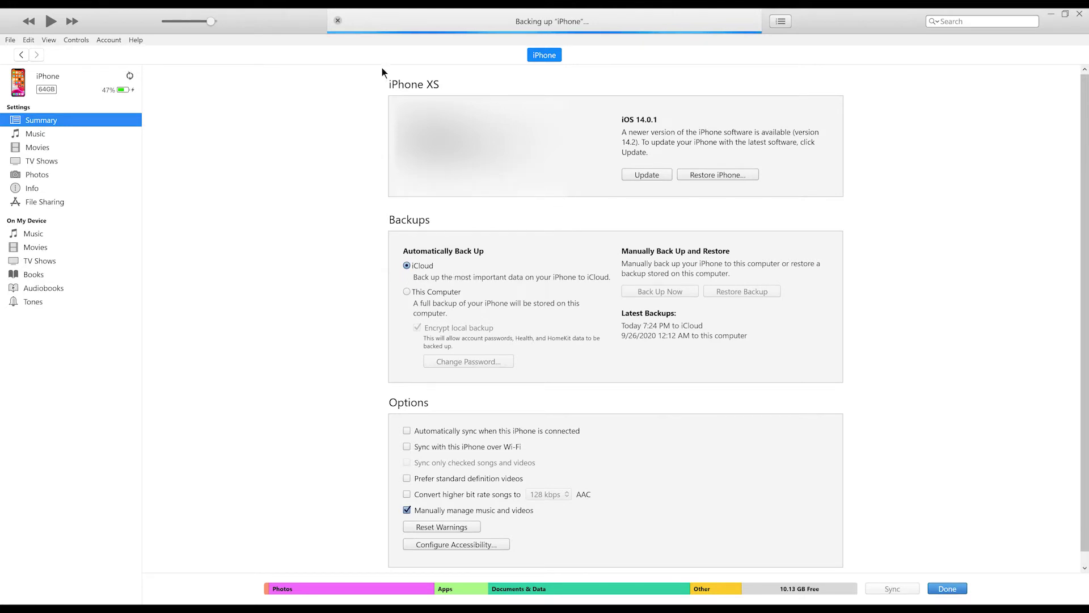
left_click(338, 21)
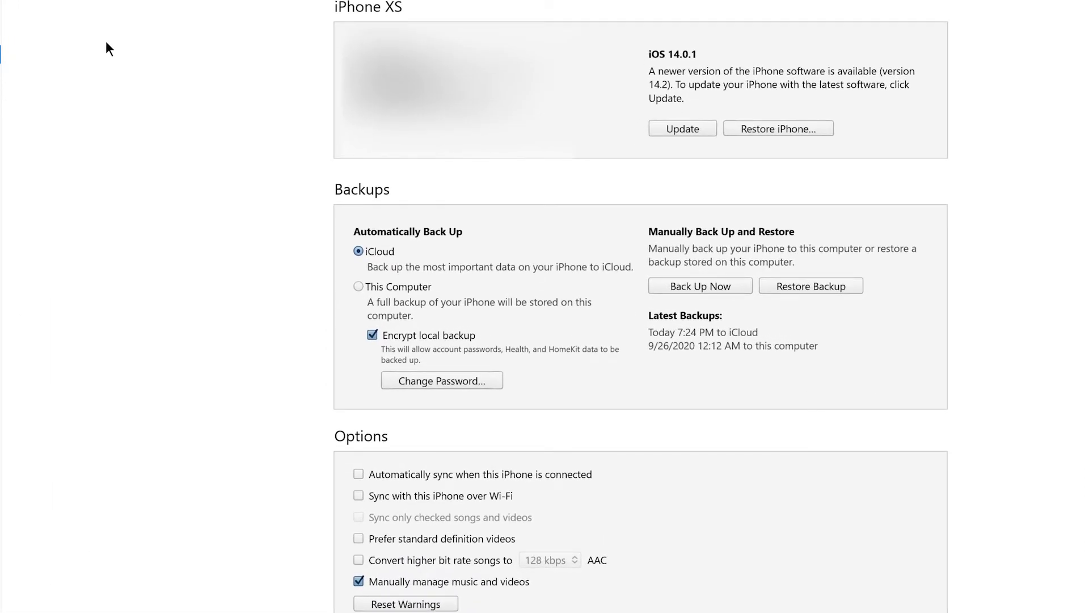
Set automatic backups to This Computer and start changing the encrypted backup password
left_click(385, 286)
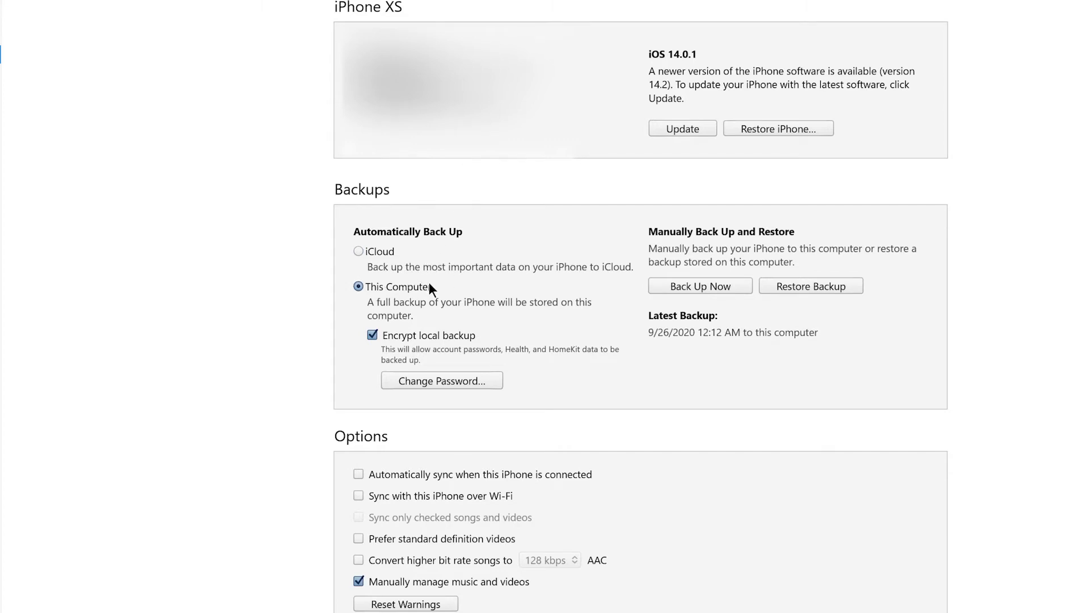
left_click(381, 253)
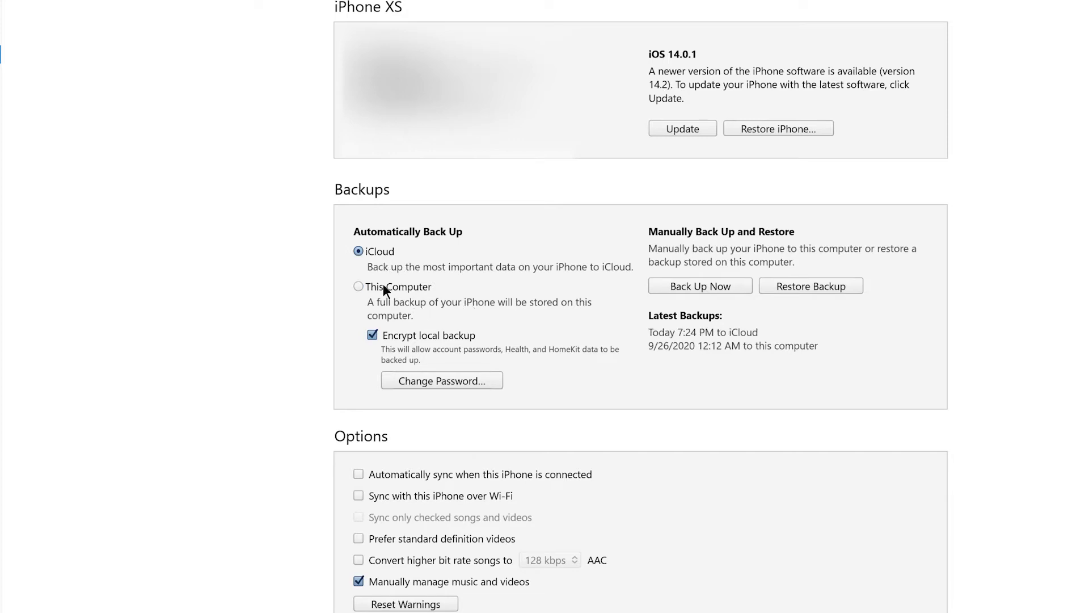
left_click(383, 290)
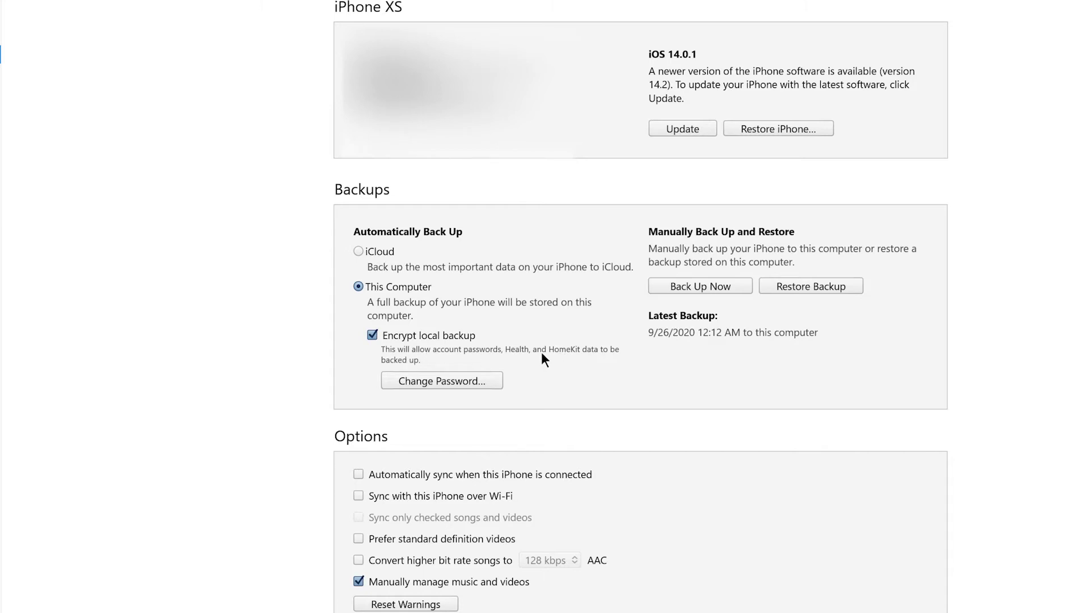
left_click(458, 382)
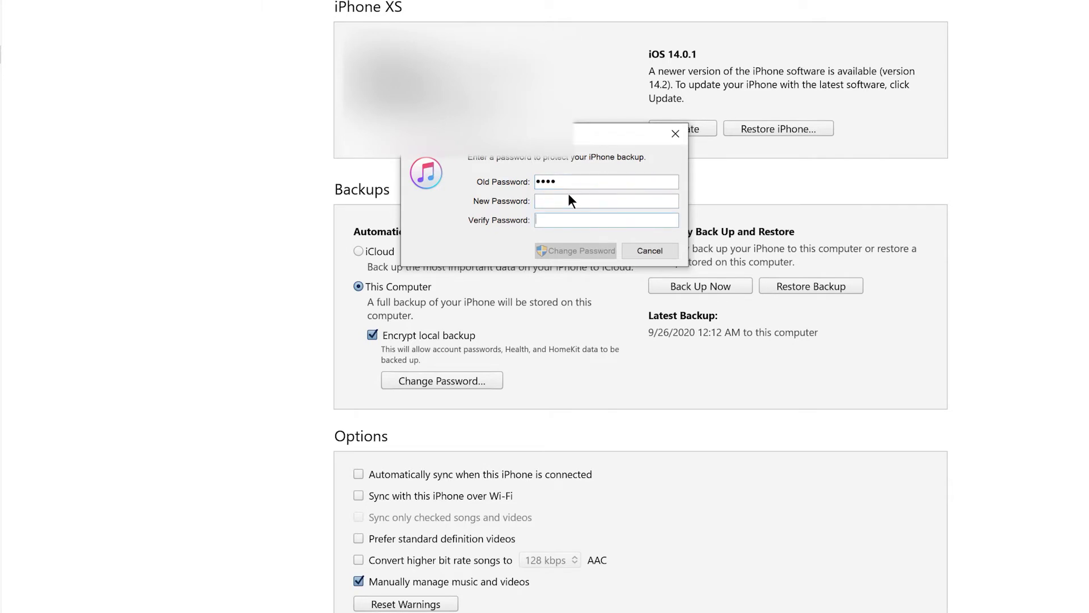
Enter a new encrypted backup password and confirm the change
left_click(624, 200)
type("••••••••")
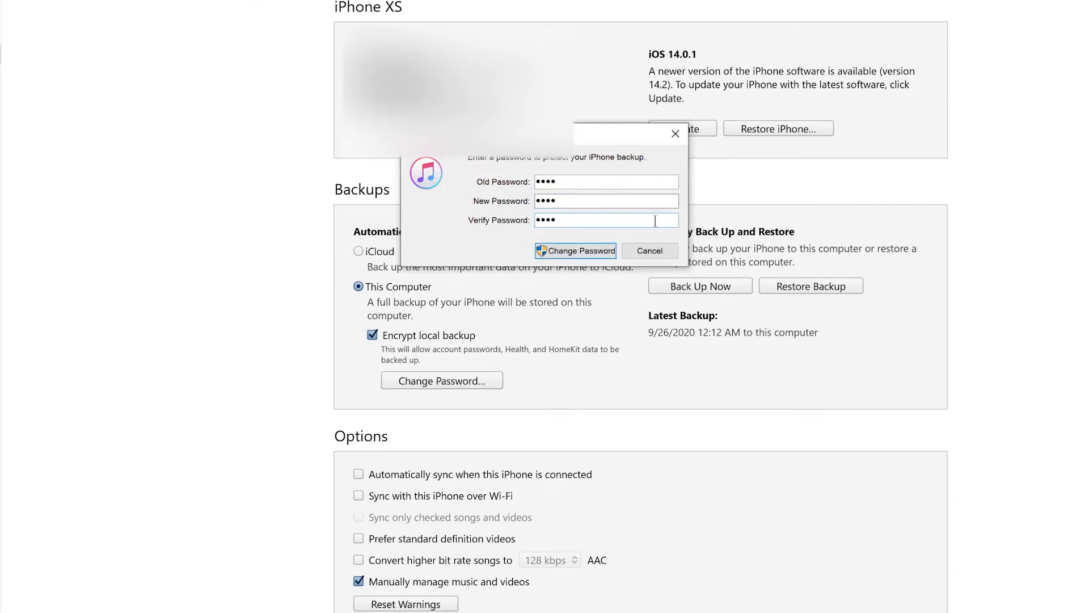
left_click(574, 252)
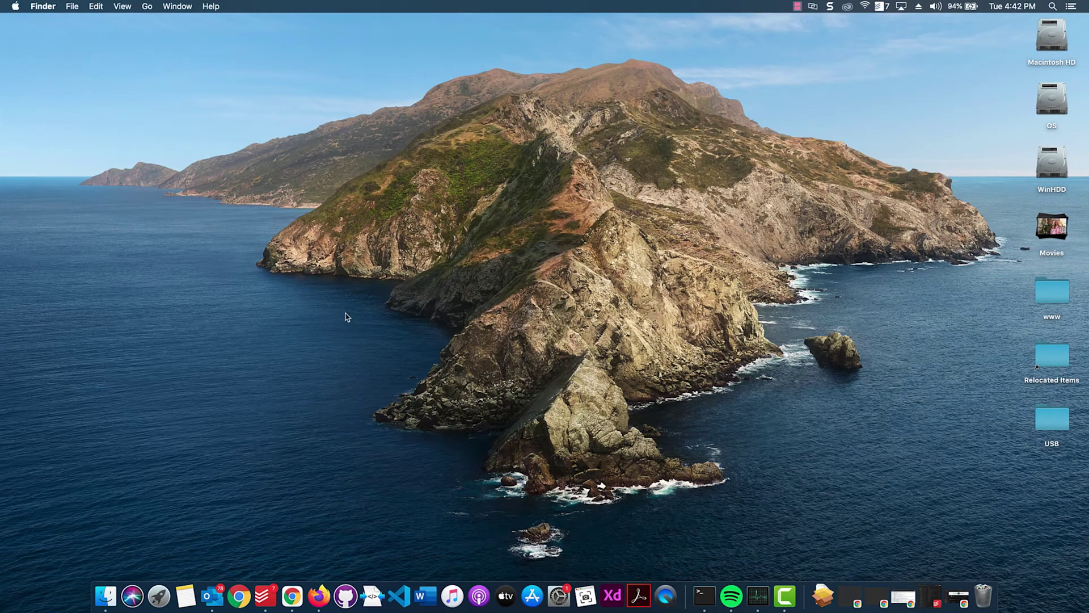
Open a taller Finder window and select the connected iPhone 6s under Locations
left_click(103, 594)
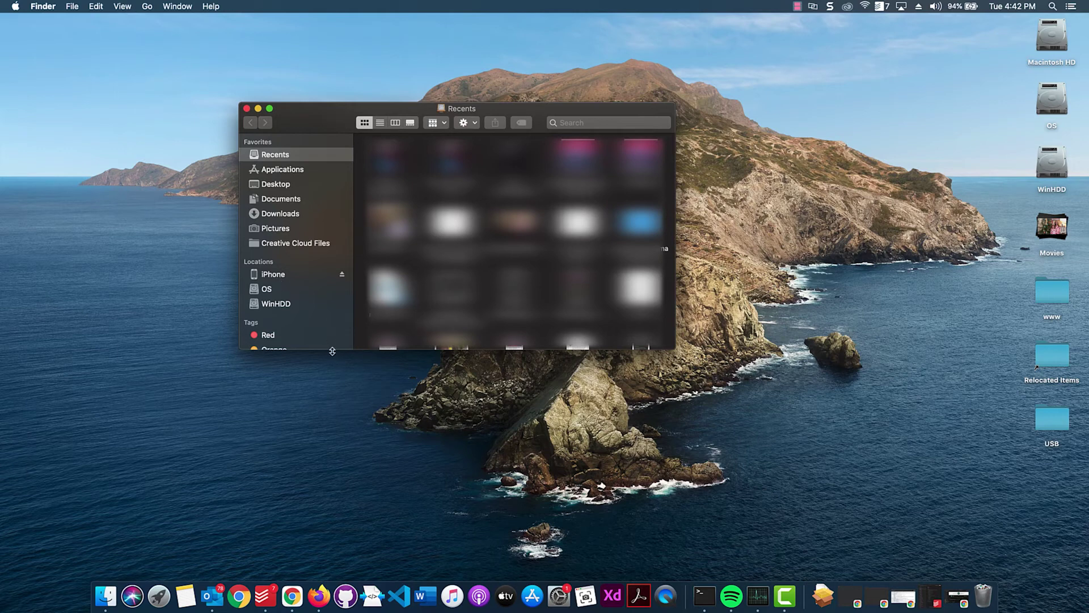
left_click_drag(333, 351, 333, 420)
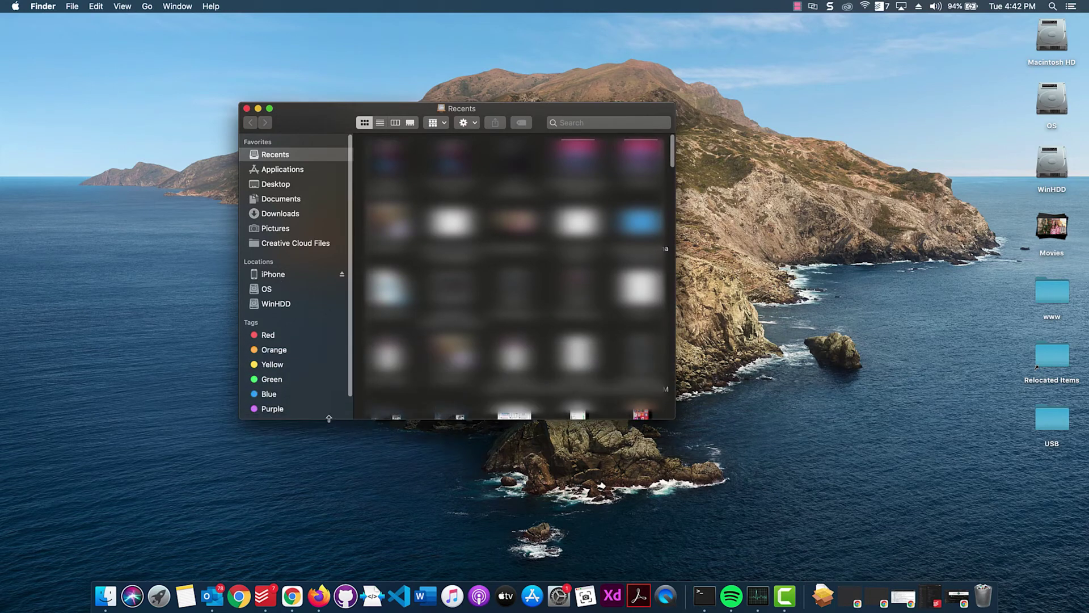
left_click(274, 274)
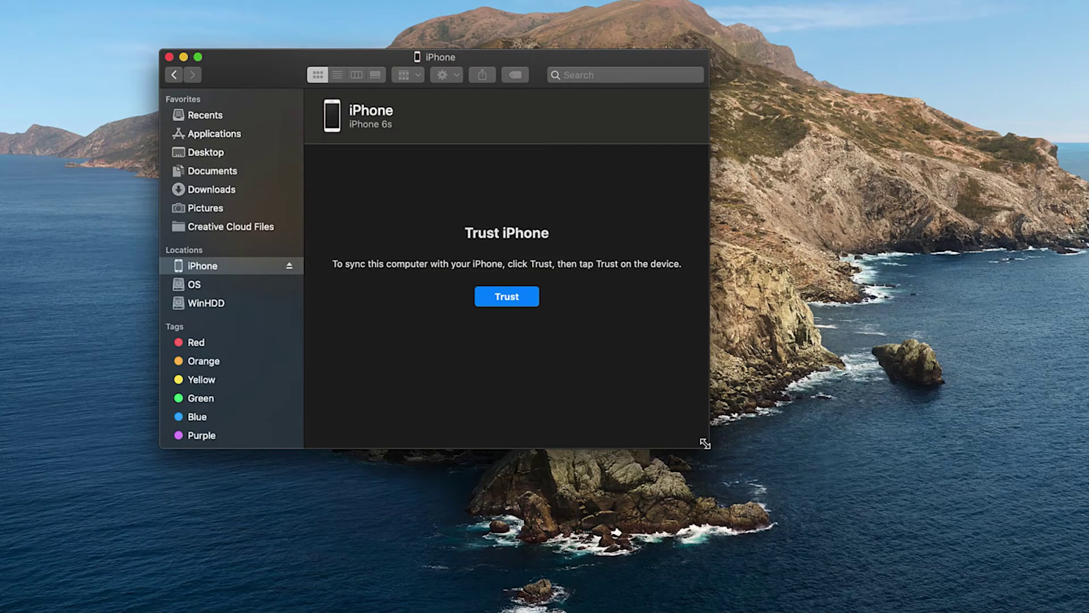
Enlarge and shift the Finder window right, then trust this computer for the iPhone
left_click_drag(705, 443, 826, 495)
left_click_drag(565, 61, 625, 58)
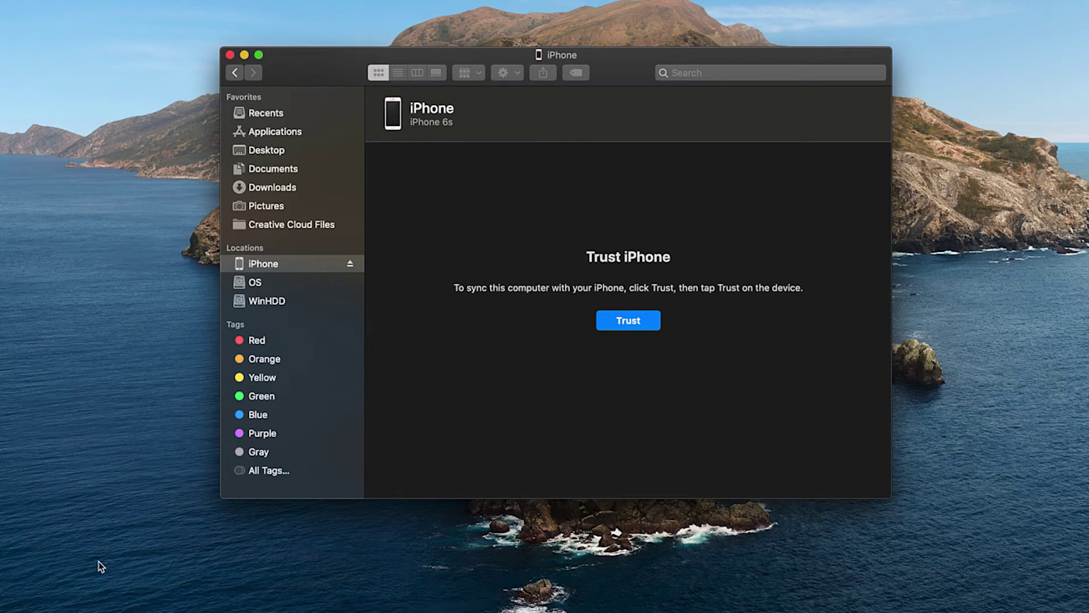
left_click(639, 327)
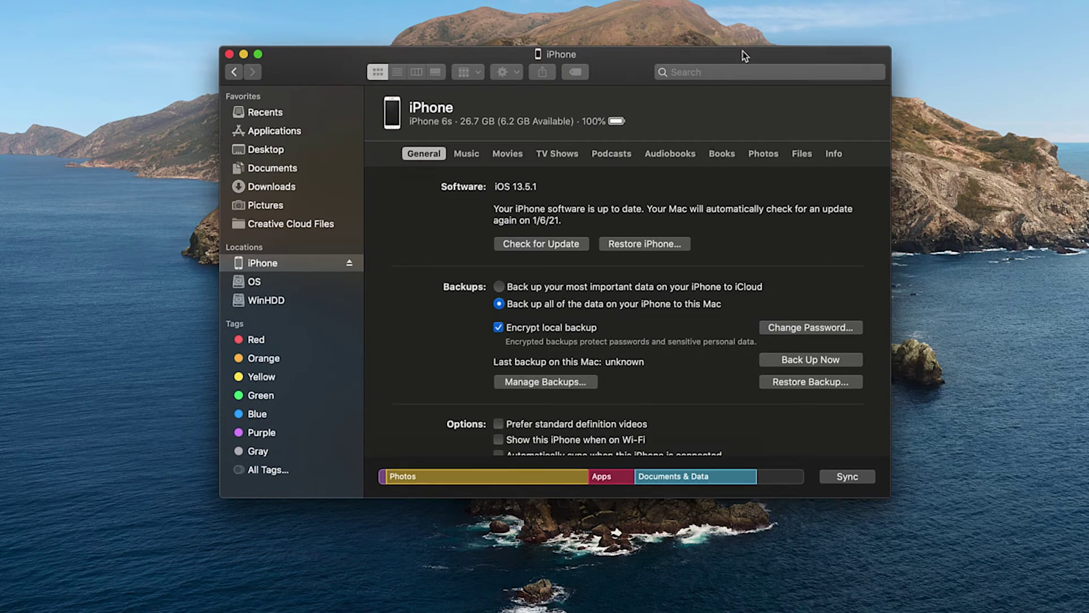
Reposition and enlarge the iPhone window to reveal all its General page options
left_click_drag(737, 50, 626, 0)
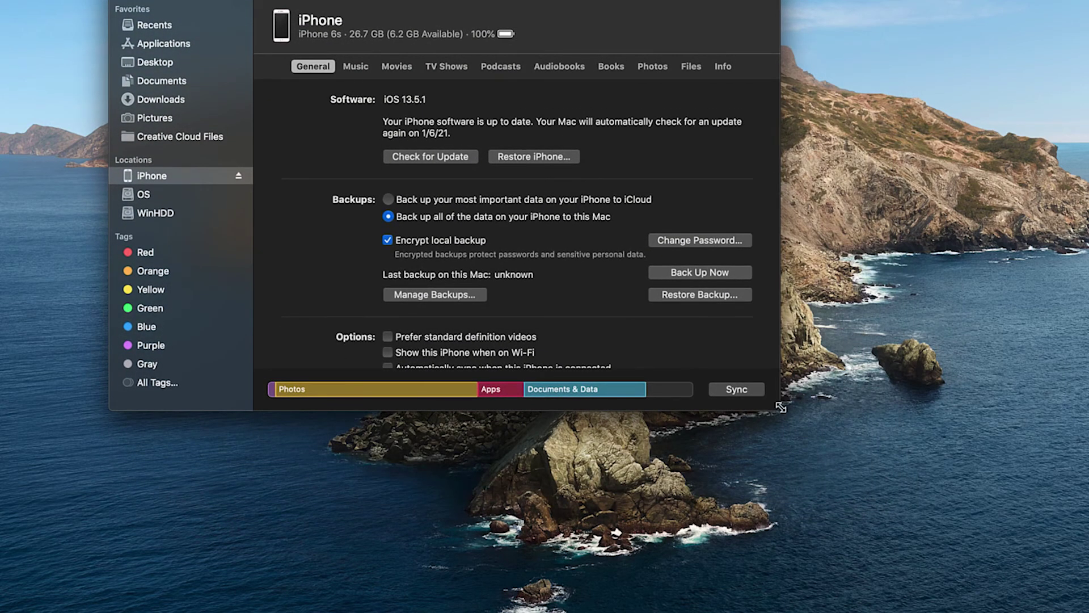
left_click_drag(781, 410, 985, 562)
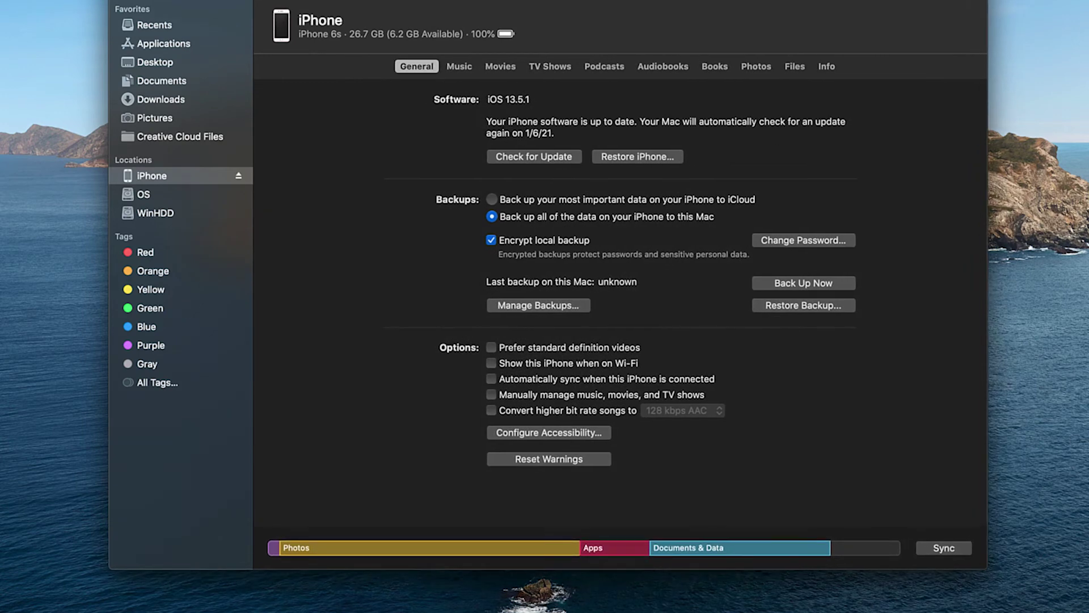
left_click_drag(670, 0, 697, 27)
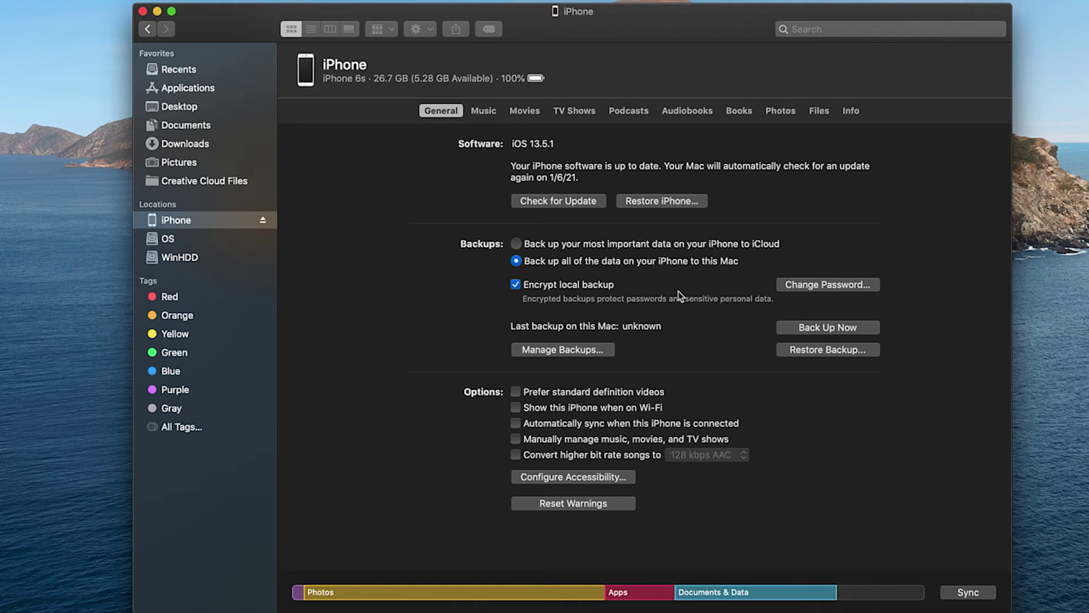
Check the existing device backups, then back up the iPhone to this Mac
left_click(550, 349)
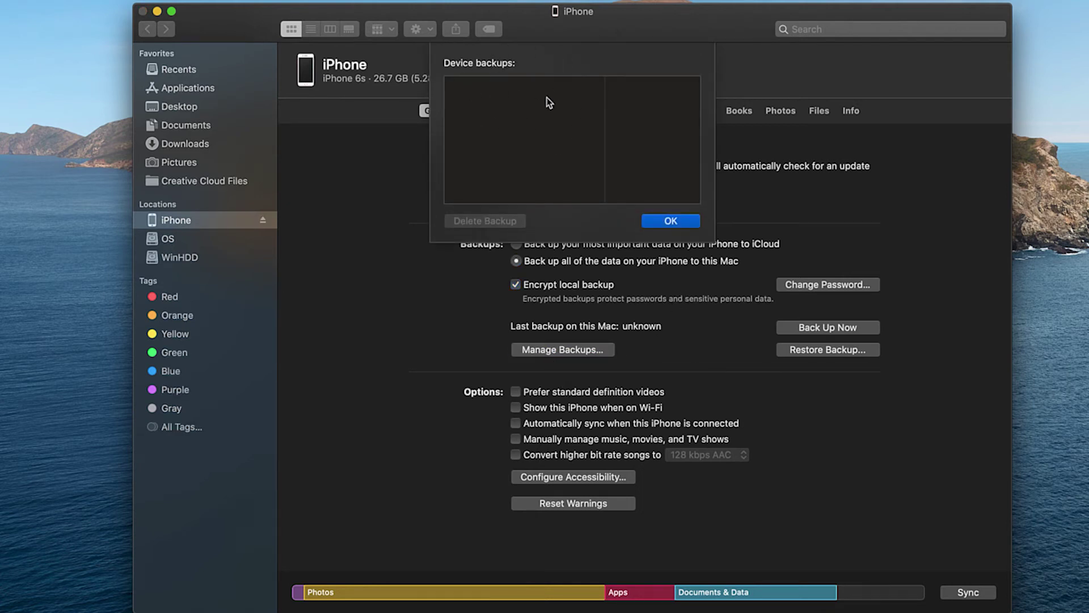
left_click(690, 223)
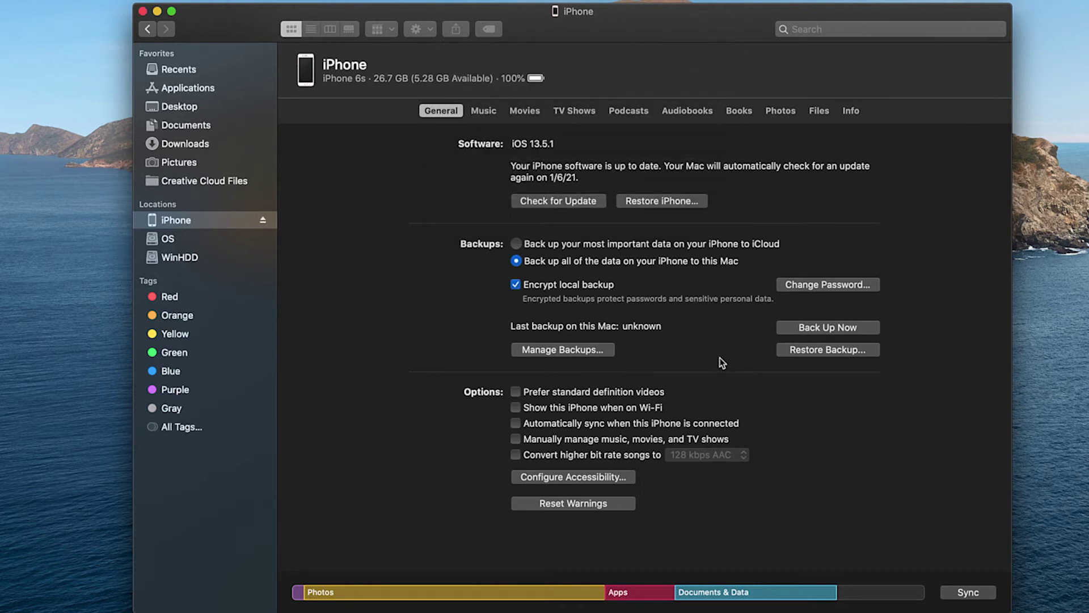
left_click(829, 329)
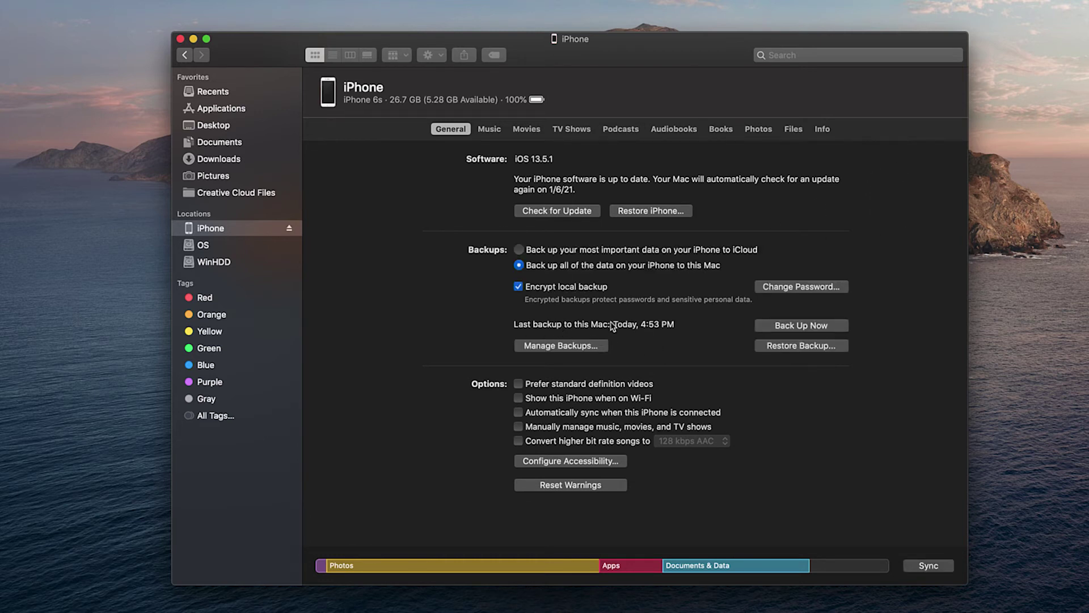
Review device backups, selecting the iPhone backup from Today, 4:53 PM
left_click(568, 347)
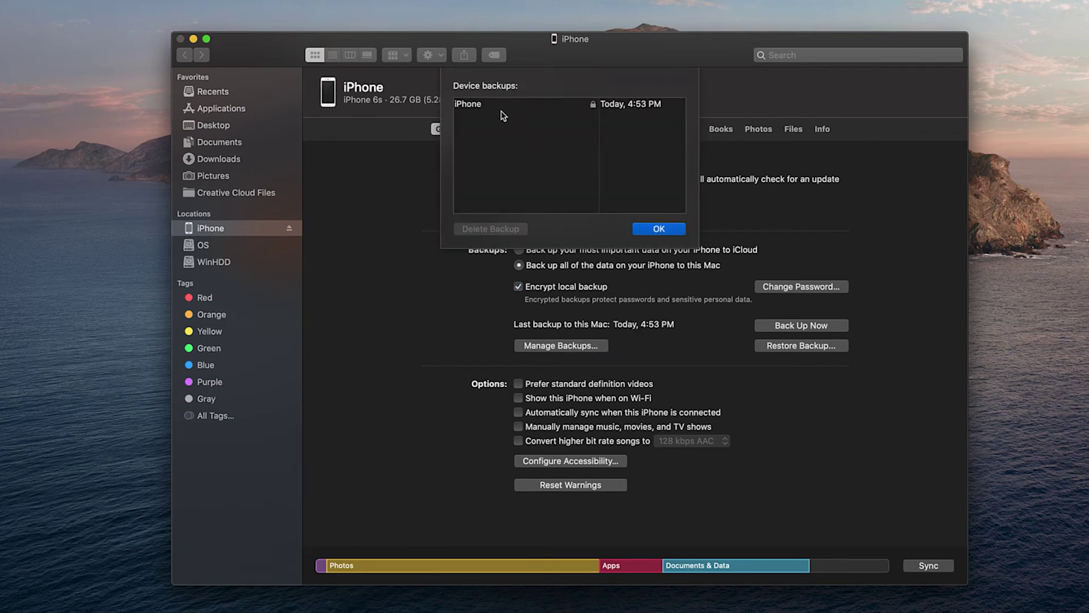
left_click(629, 106)
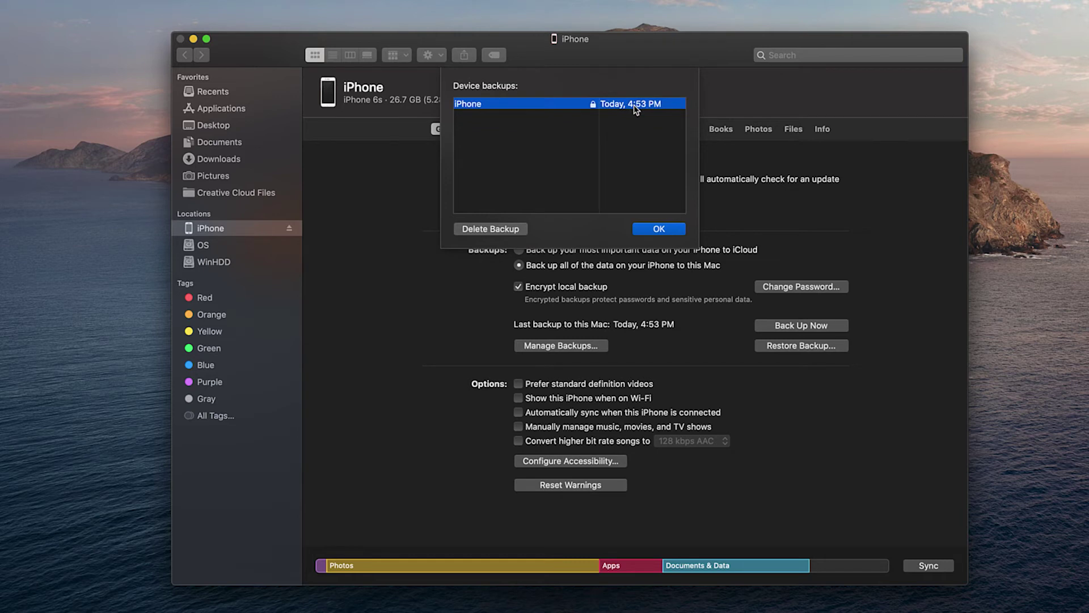
left_click(672, 229)
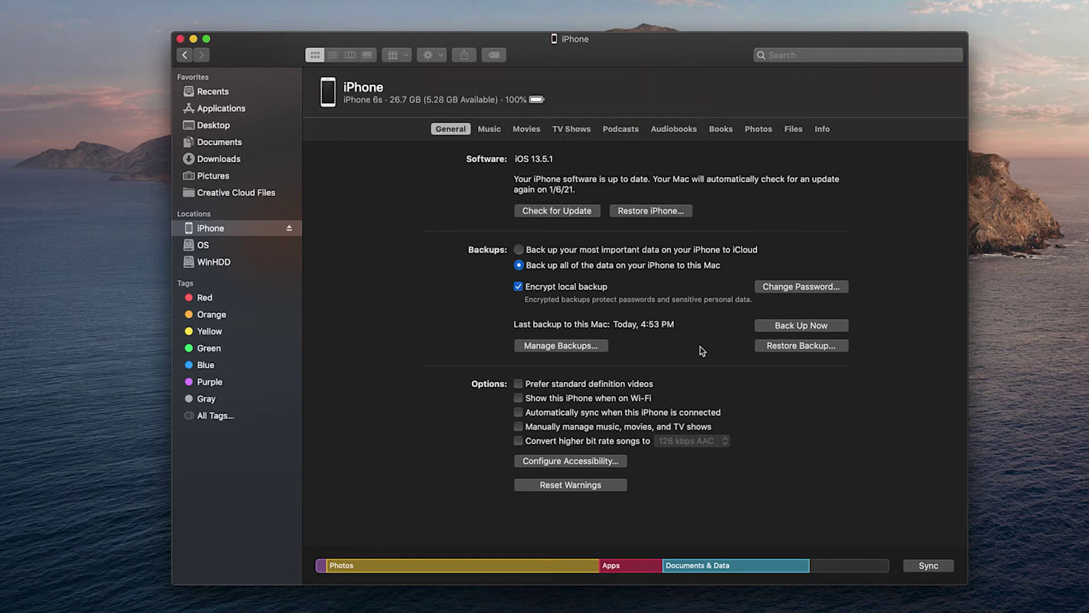
Change the backup encryption password, entering the old password and moving to the new fields
left_click(834, 286)
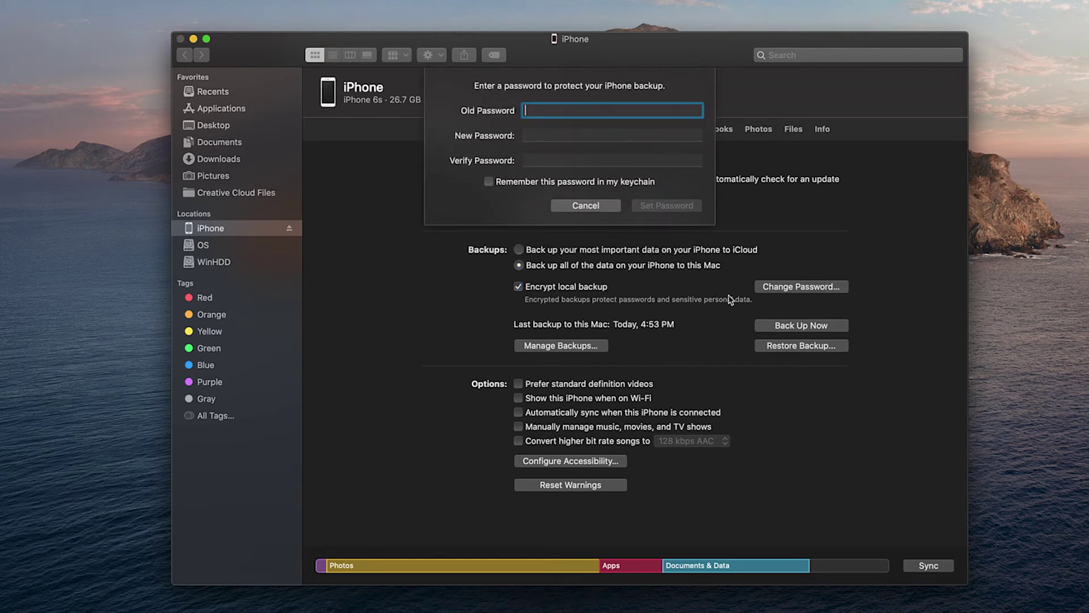
type("•")
key("Tab")
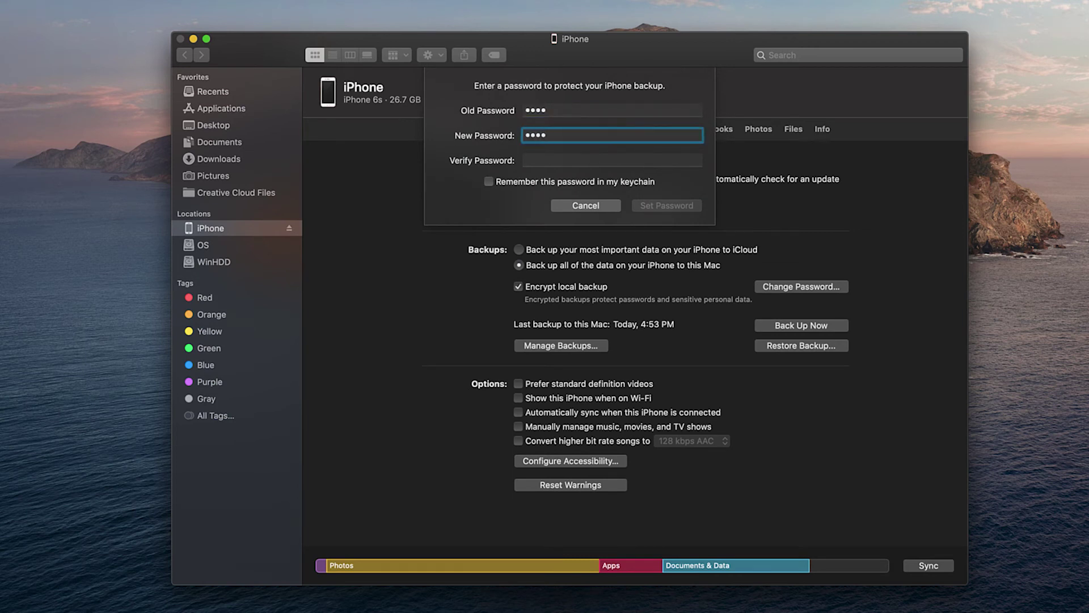
key("Tab")
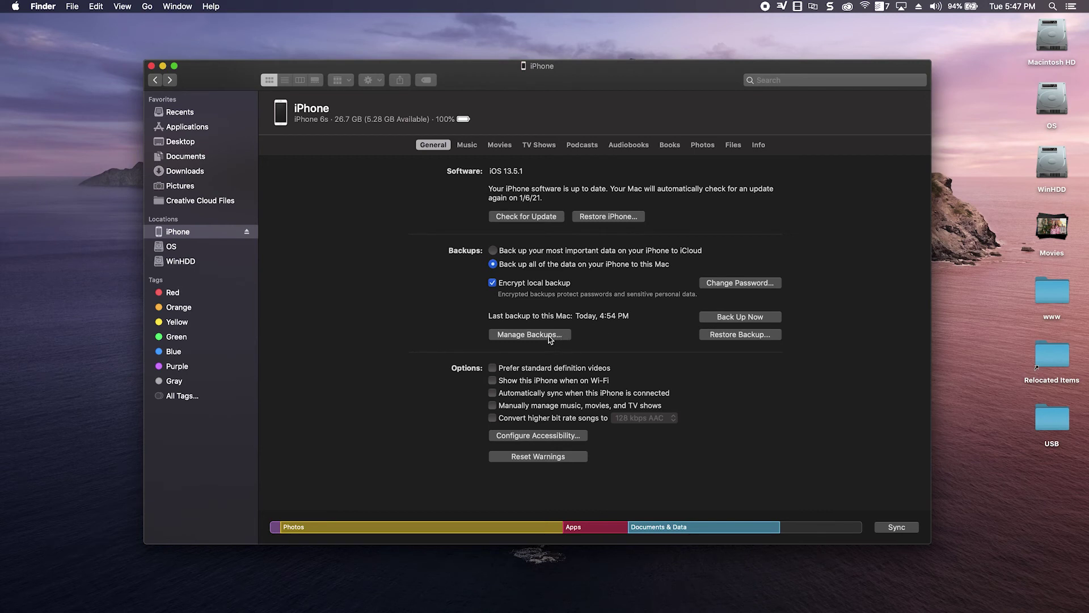
Reveal the Today 4:54 PM iPhone backup in Finder and move the Backup window aside
left_click(549, 336)
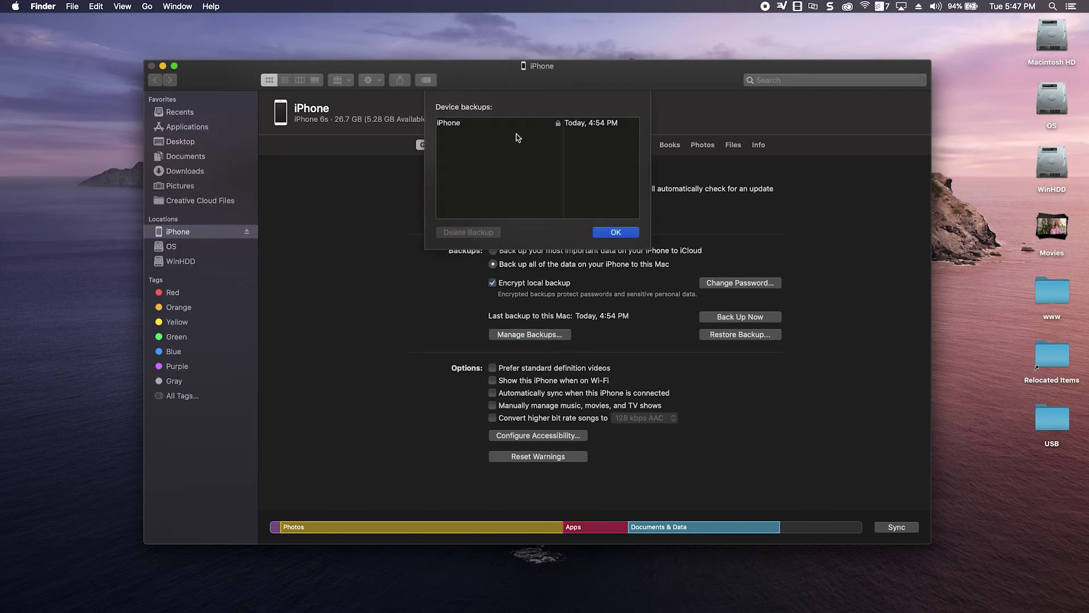
left_click(479, 125)
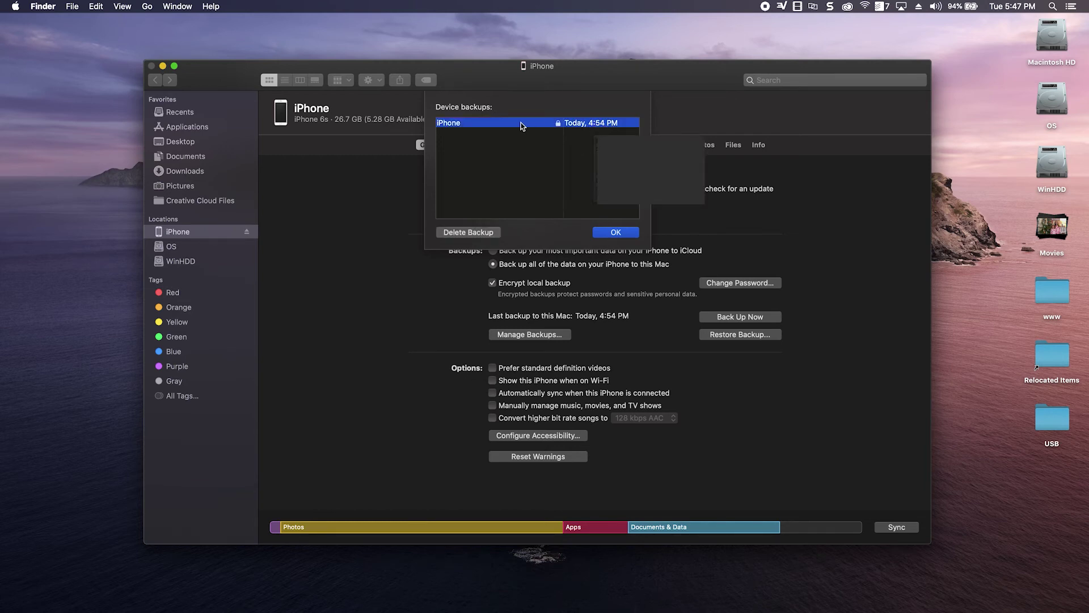
right_click(504, 125)
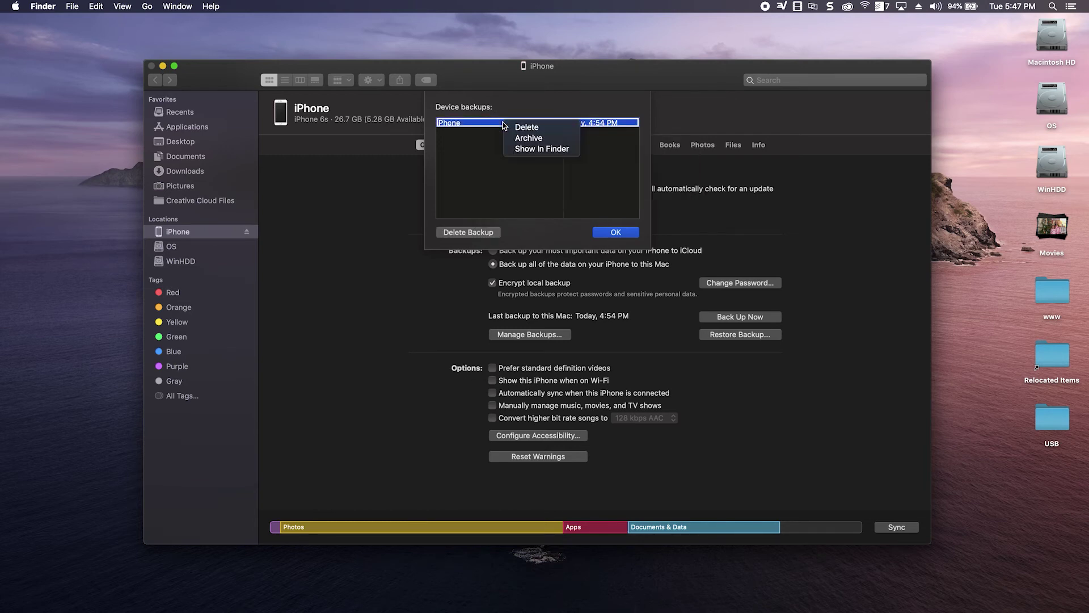
left_click(540, 149)
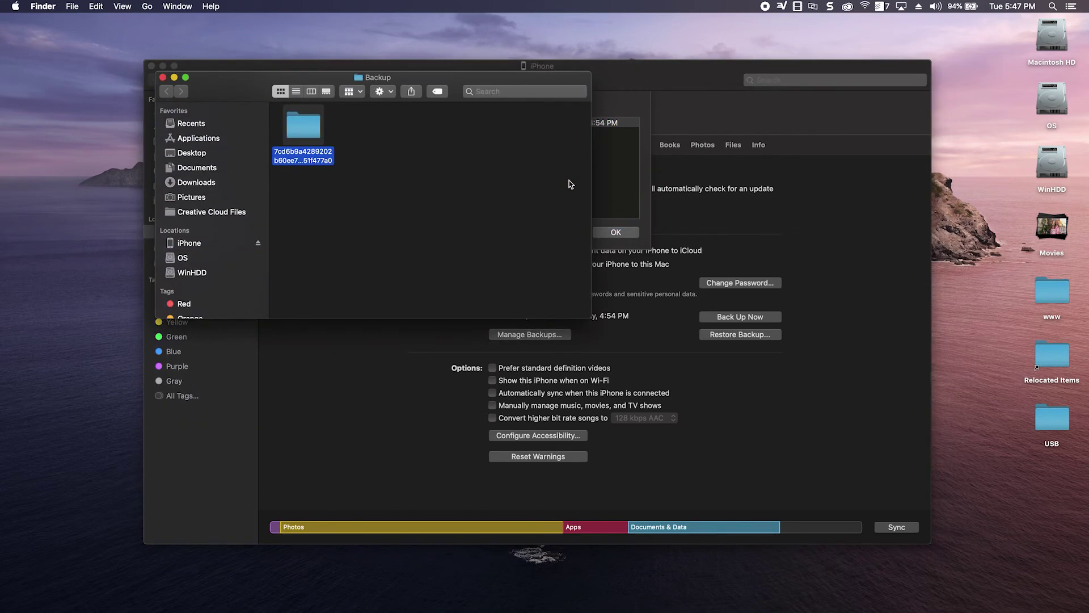
left_click_drag(444, 76, 695, 223)
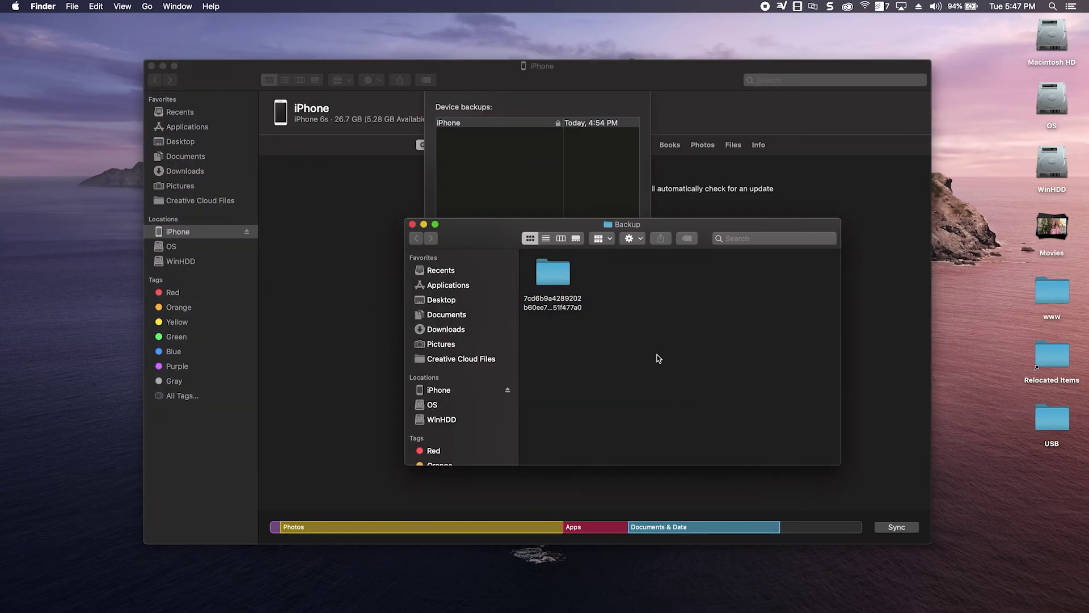
View the Backup folder as a list with a wider Name column, then browse the backup folder
left_click(566, 272)
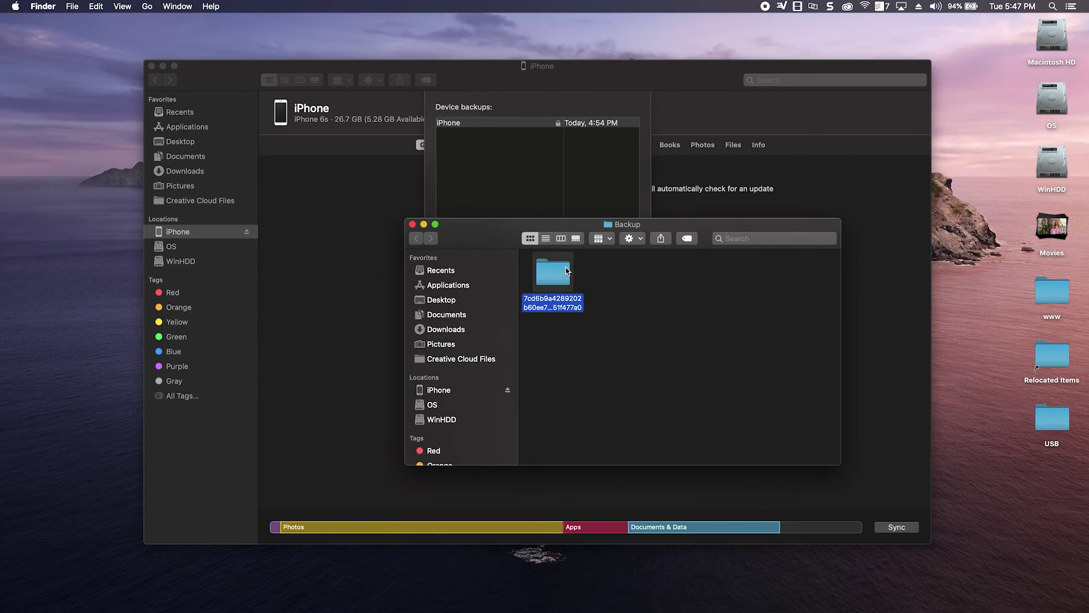
left_click(656, 355)
key("super+2")
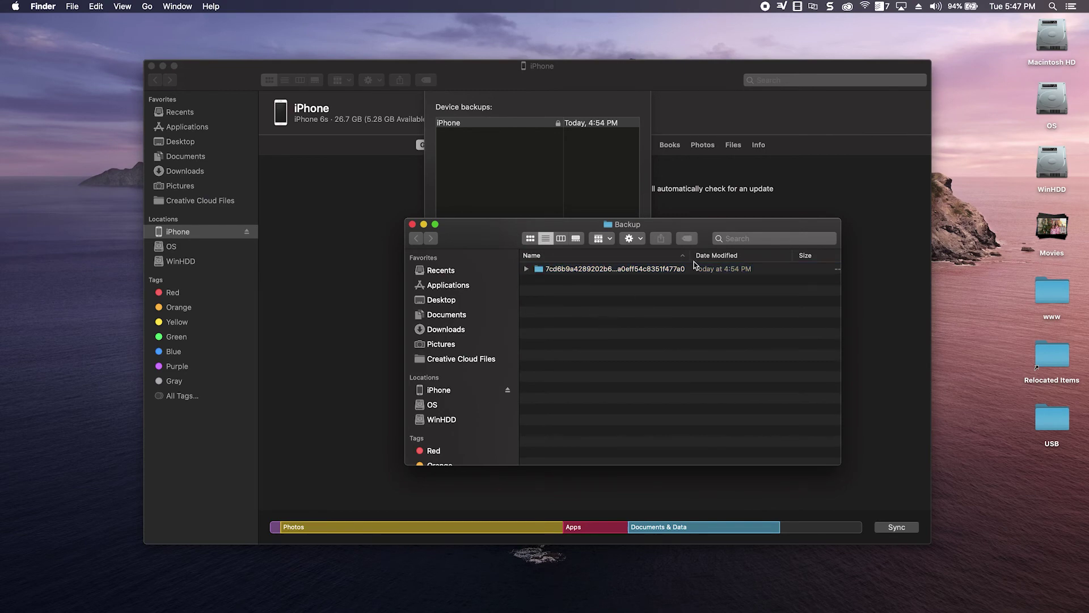
left_click_drag(691, 259, 793, 267)
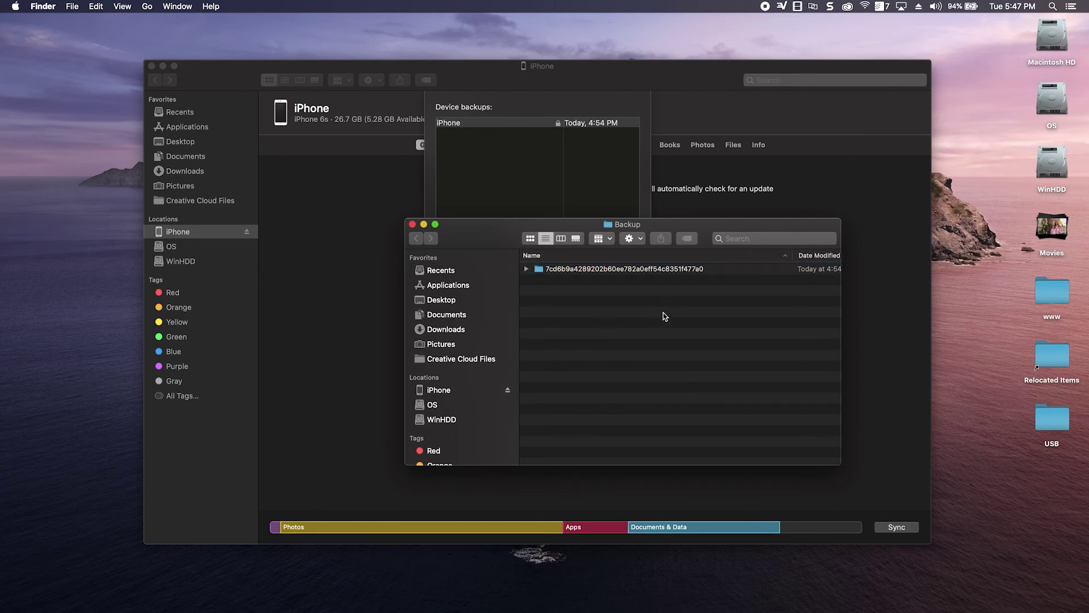
double_click(597, 269)
scroll(611, 289, "down", 3)
scroll(607, 282, "down", 15)
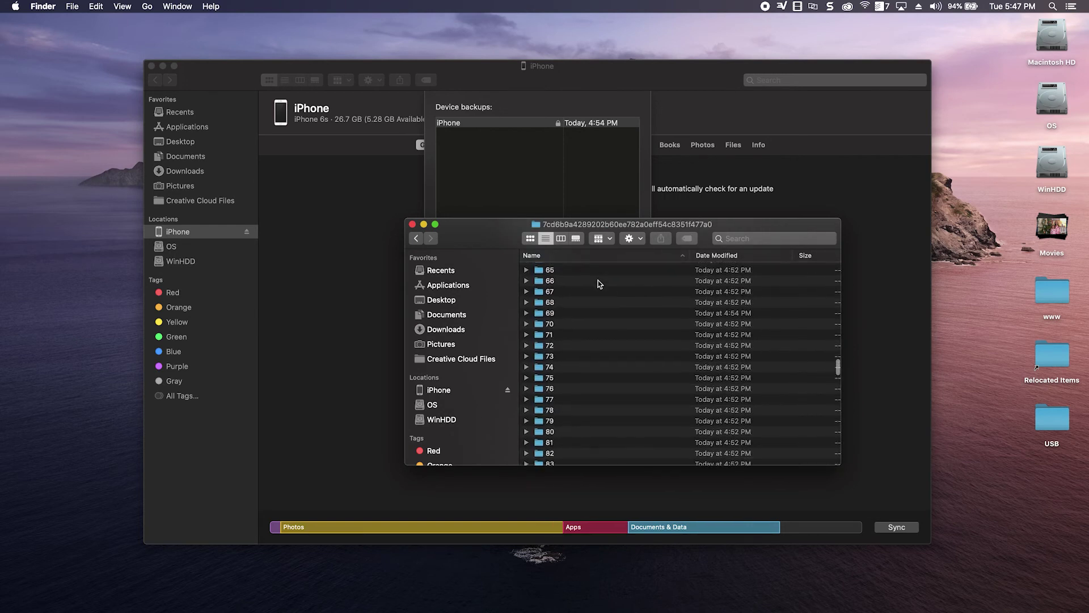
scroll(598, 280, "down", 5)
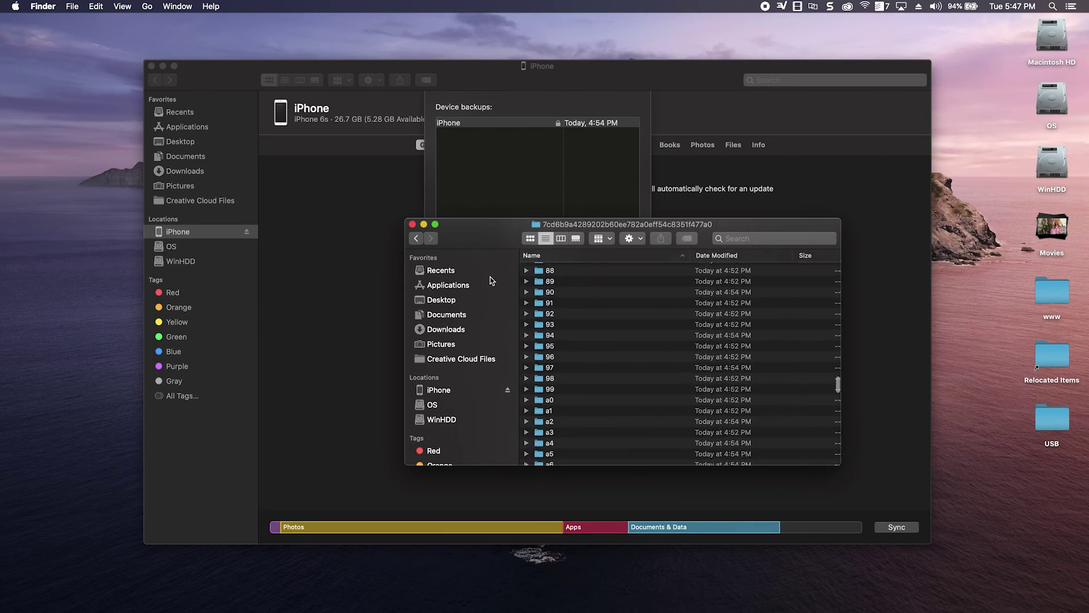
Return to the Backup folder in icon view with the backup folder selected
left_click(419, 239)
left_click(531, 240)
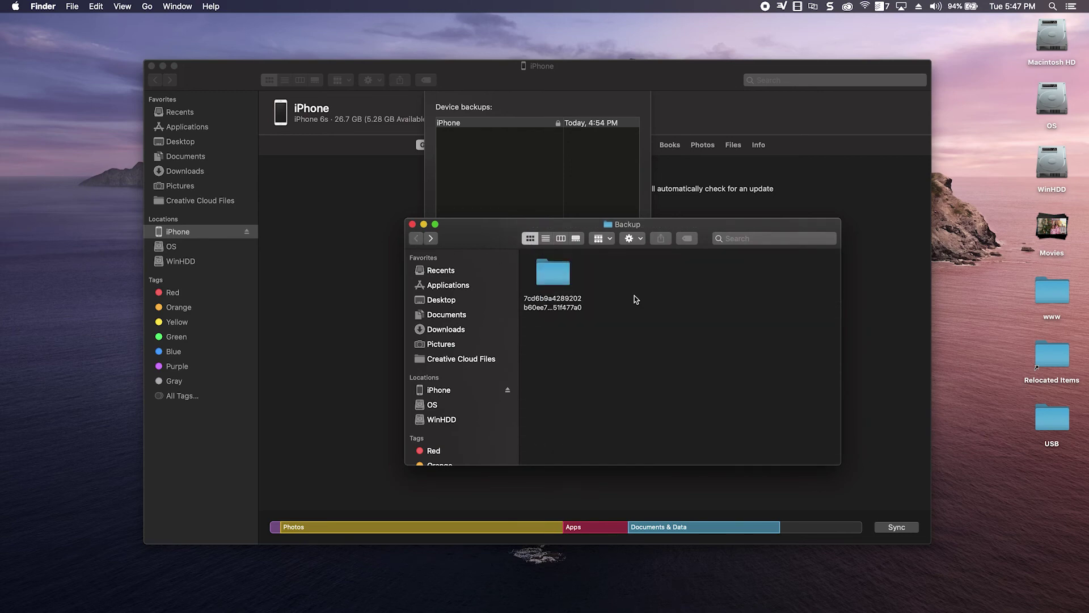
left_click(556, 272)
right_click(557, 270)
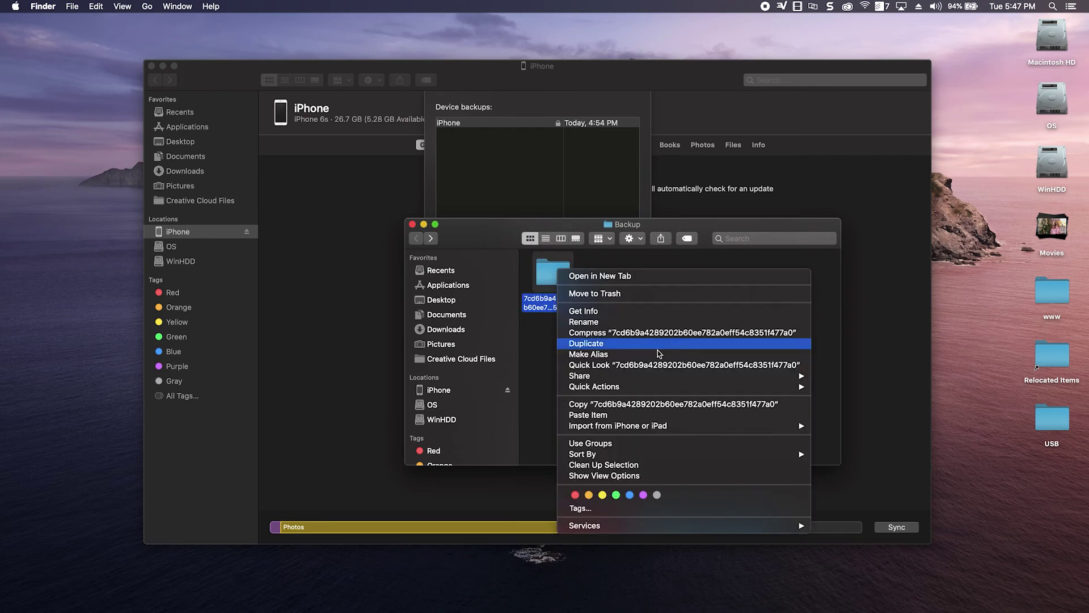
left_click(607, 311)
left_click_drag(78, 89, 369, 146)
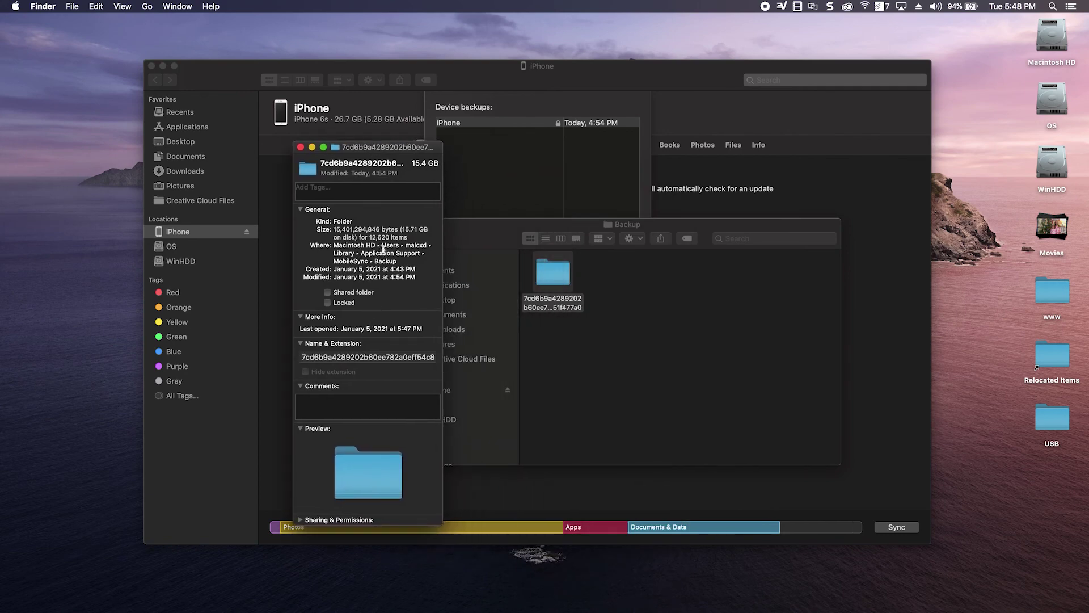
left_click_drag(403, 229, 413, 232)
left_click(423, 241)
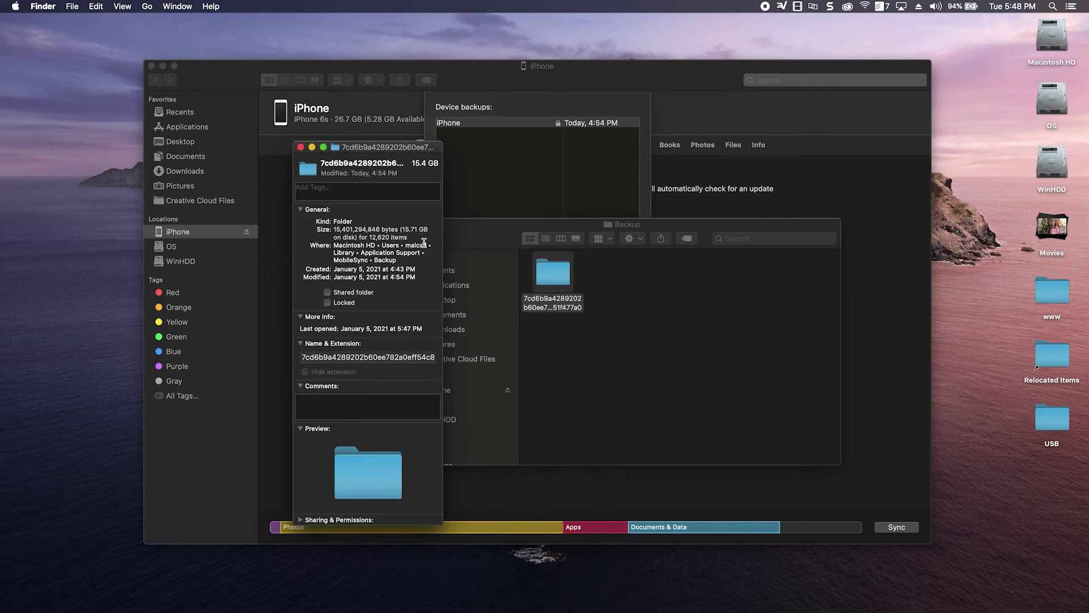
left_click(302, 147)
left_click(730, 348)
Create a new folder on the desktop and name it 'iPhone Backup'
right_click(985, 305)
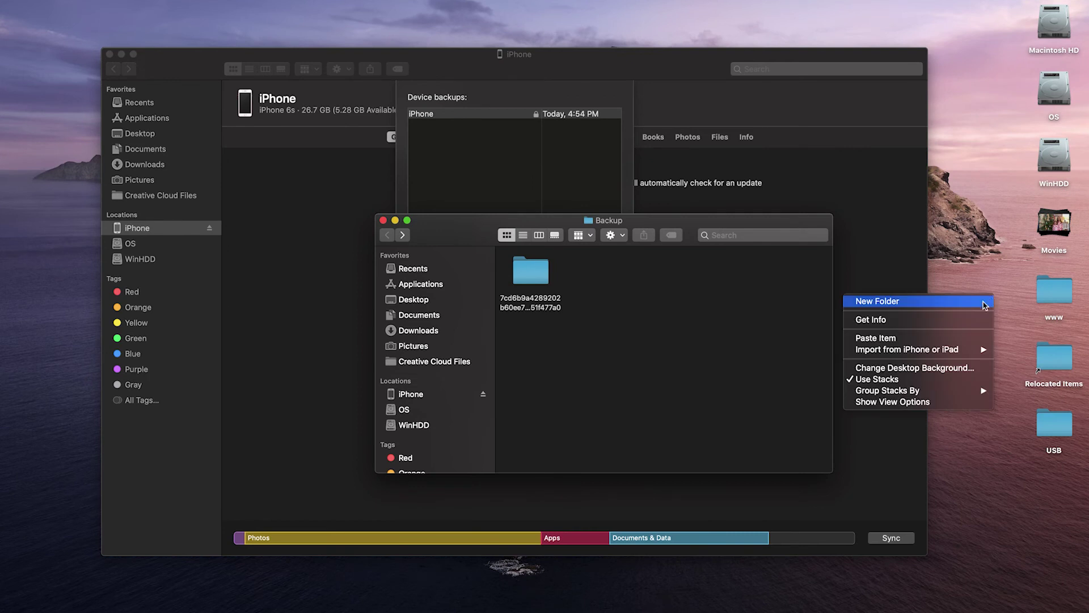
left_click(966, 306)
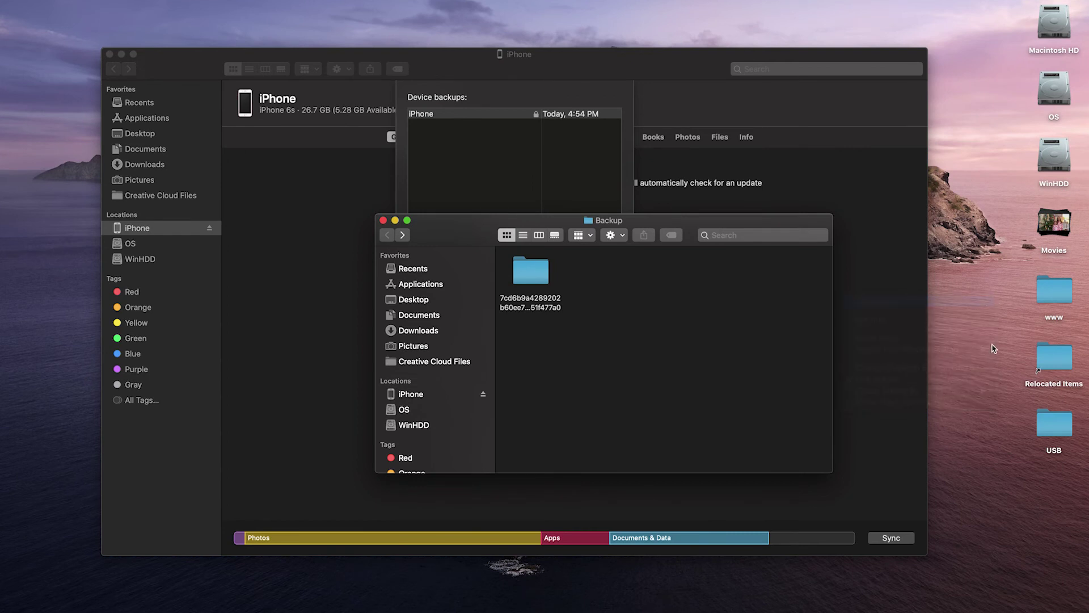
right_click(1051, 318)
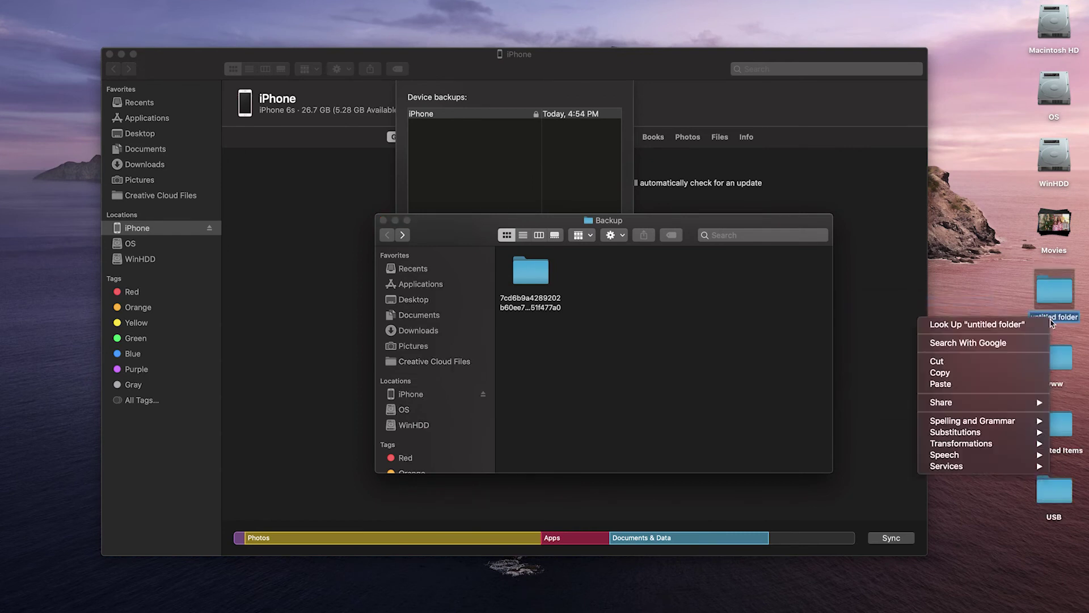
key("Escape")
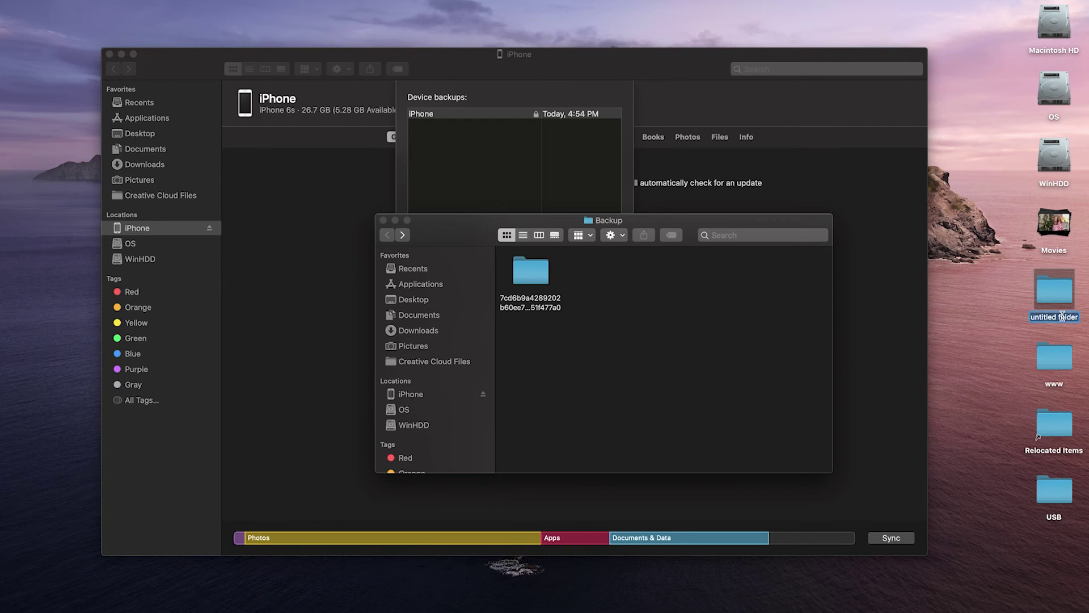
type("Backup")
key("Up")
type("i P")
key("BackSpace")
key("BackSpace")
key("BackSpace")
type("iPhone")
Close the Backup Finder window and select the iPhone Backup desktop folder
left_click(989, 351)
key("cmd+w")
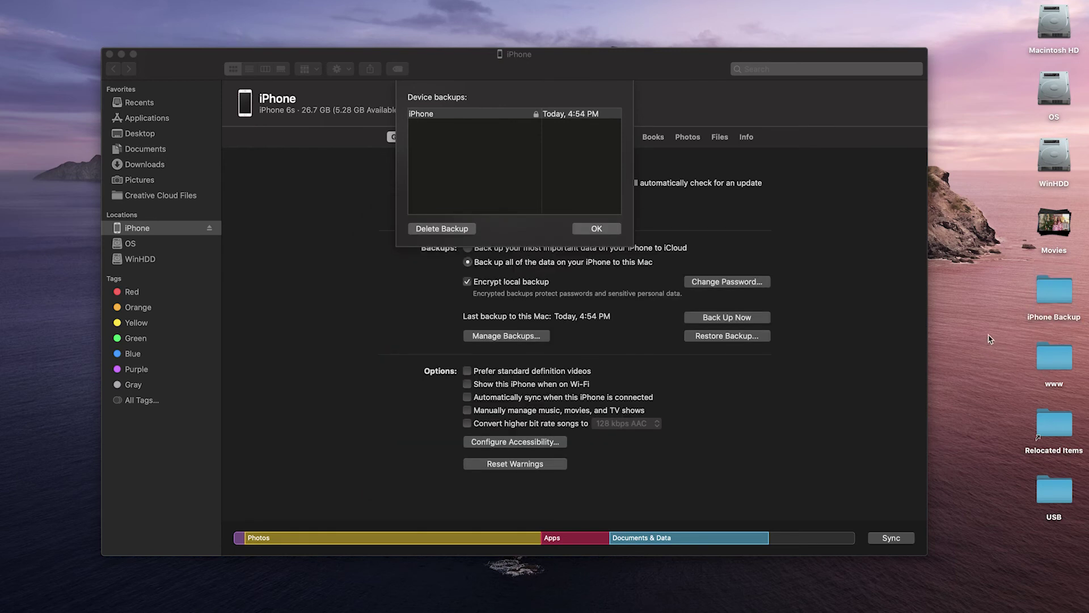
left_click(1062, 290)
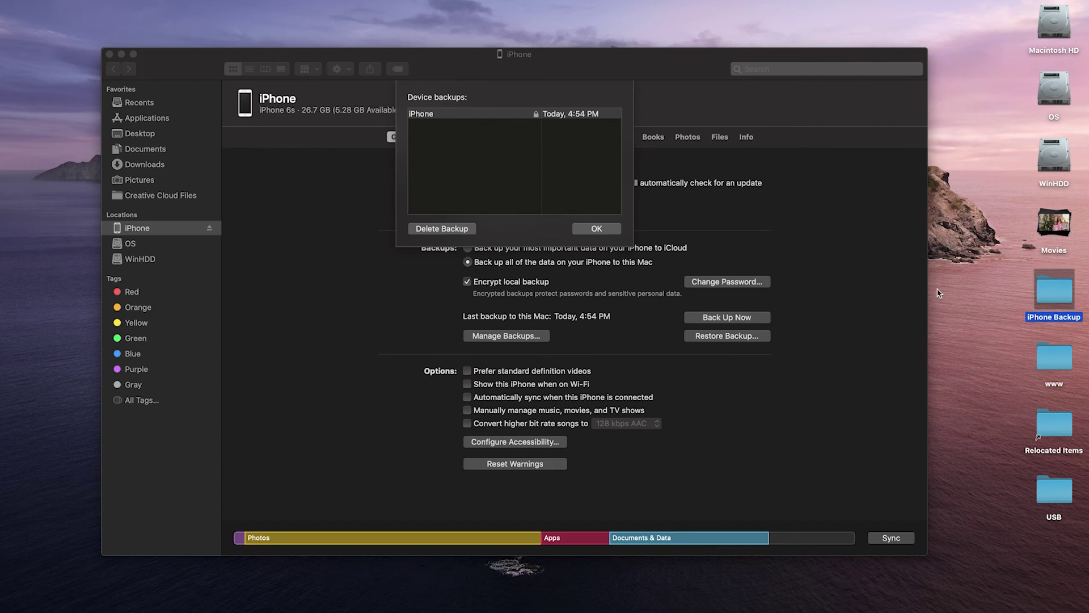
Show the iPhone backup in Finder, copy its folder, and open the empty iPhone Backup folder
right_click(448, 114)
left_click(481, 140)
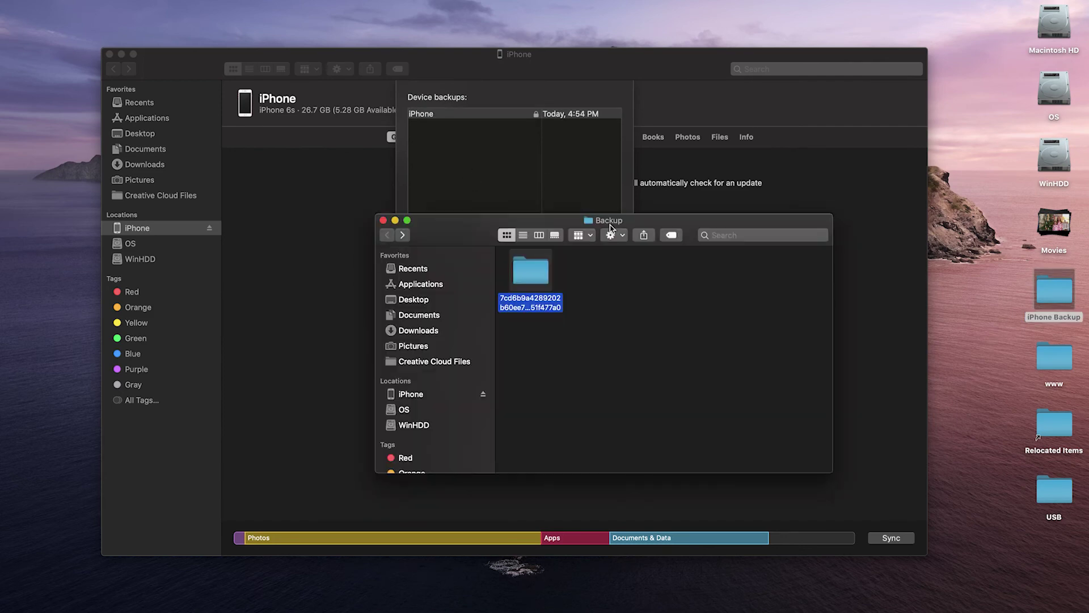
right_click(534, 266)
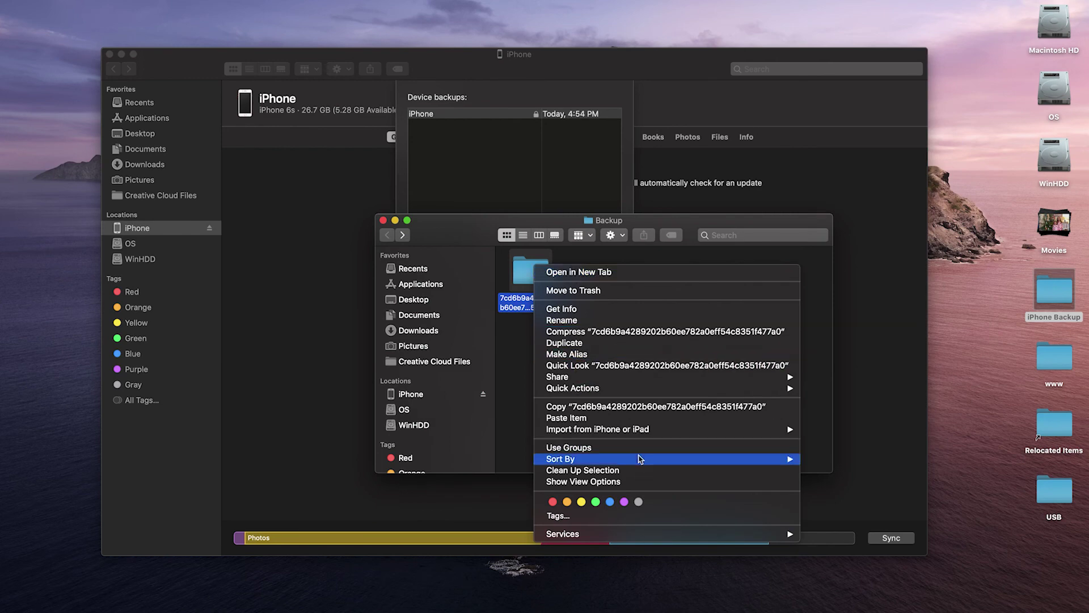
left_click(635, 406)
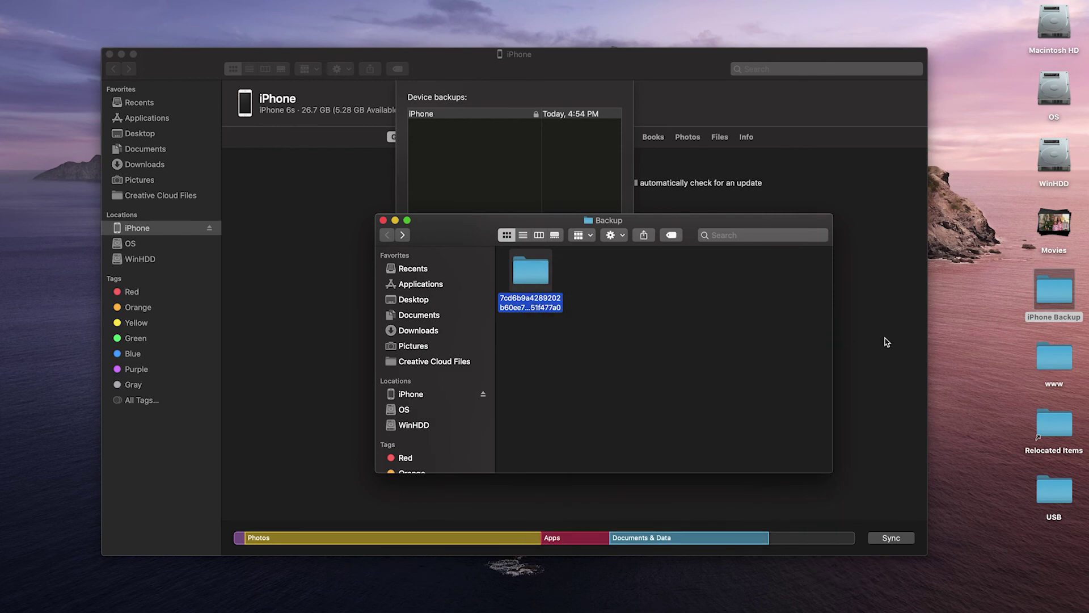
left_click(1051, 287)
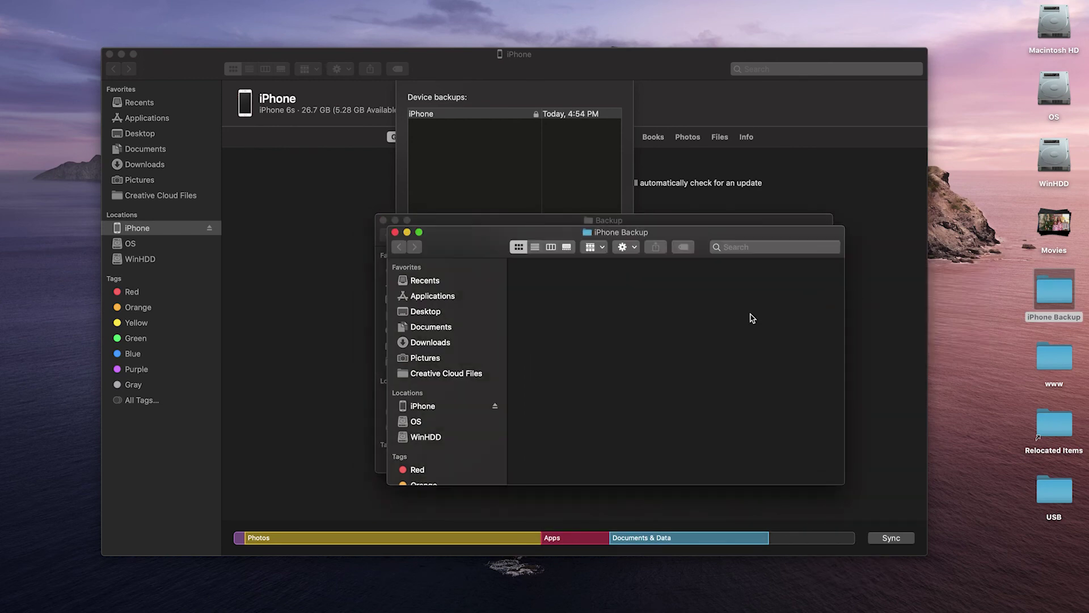
right_click(749, 315)
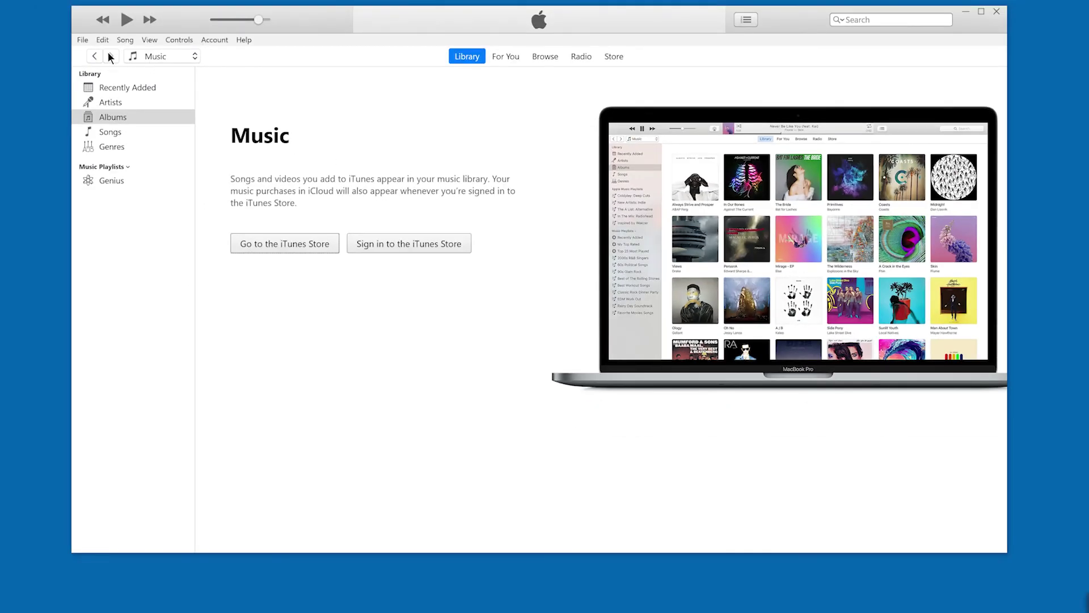
Open iTunes Edit > Preferences on the Devices tab to see the 11/18/2020 iPhone backup
left_click(102, 40)
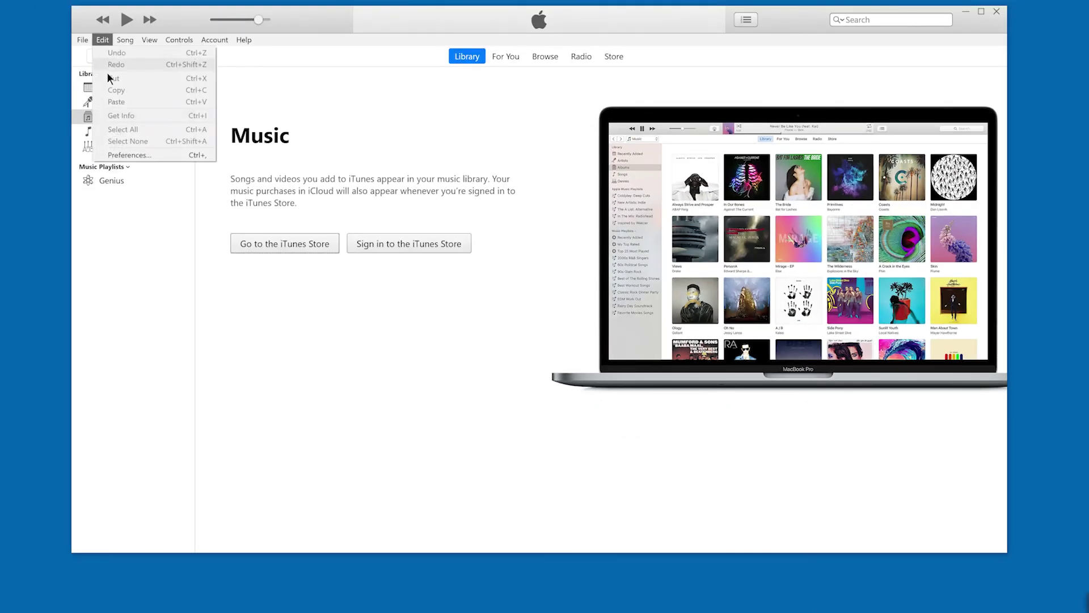
left_click(127, 155)
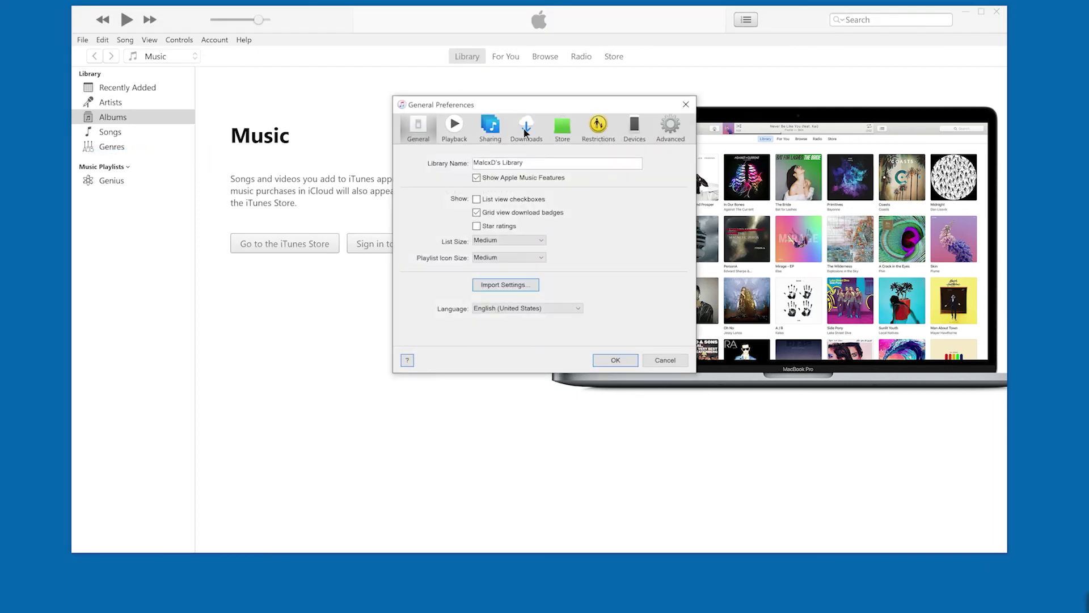
left_click(634, 124)
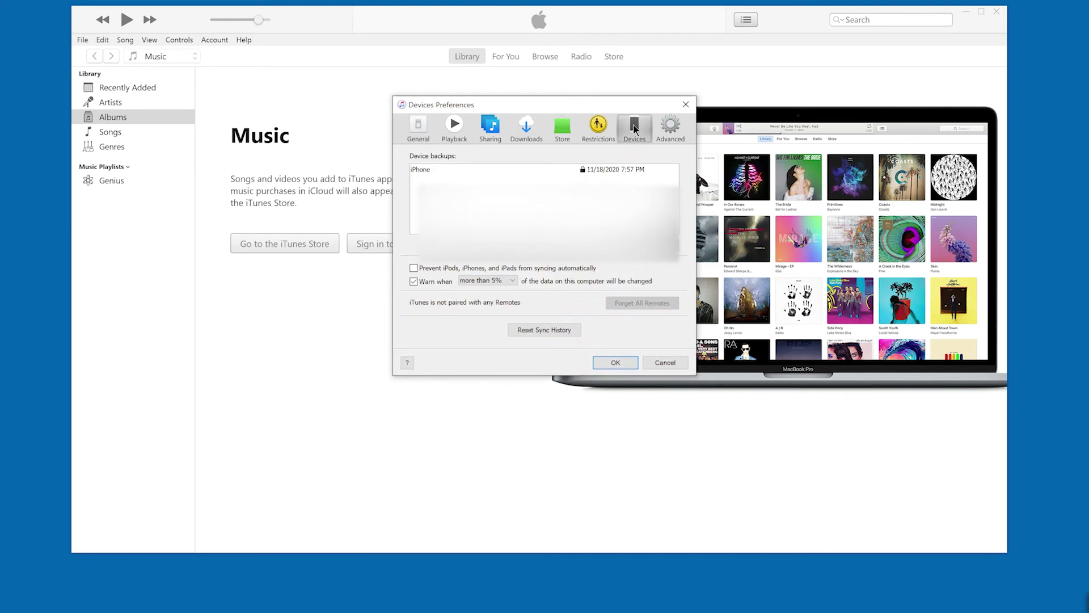
mouse_move(426, 174)
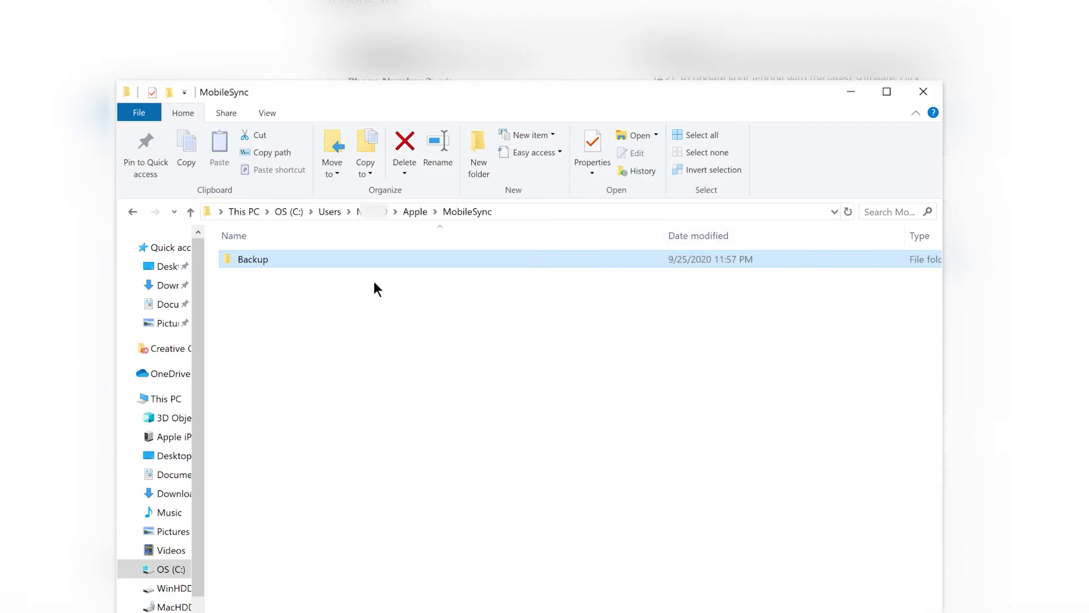
Open the MobileSync Backup folder and then the iPhone's backup folder inside it
double_click(338, 260)
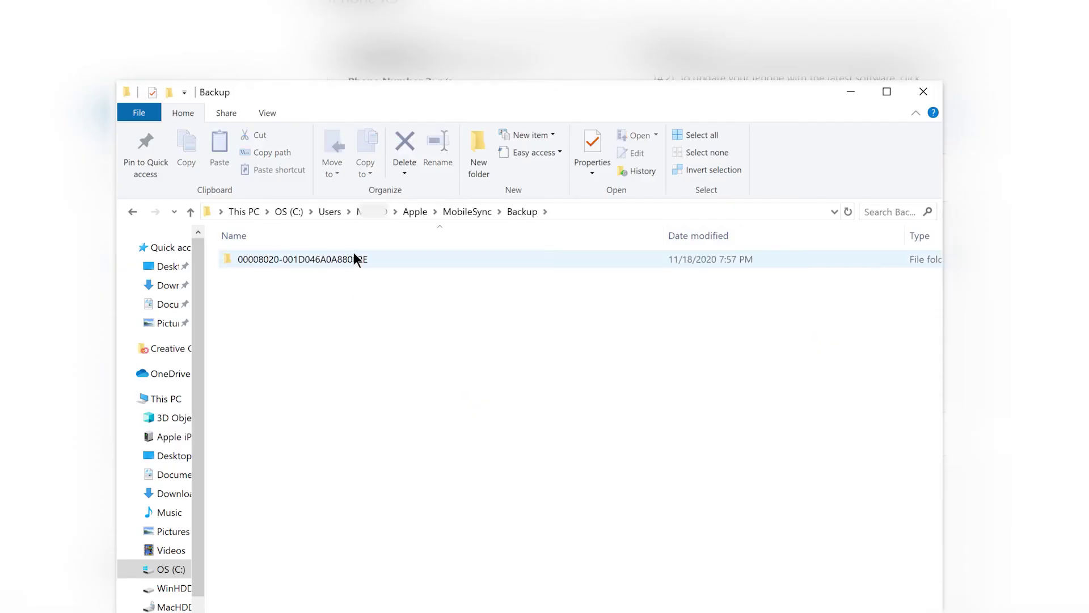
left_click(352, 256)
double_click(353, 258)
scroll(370, 288, "down", 20)
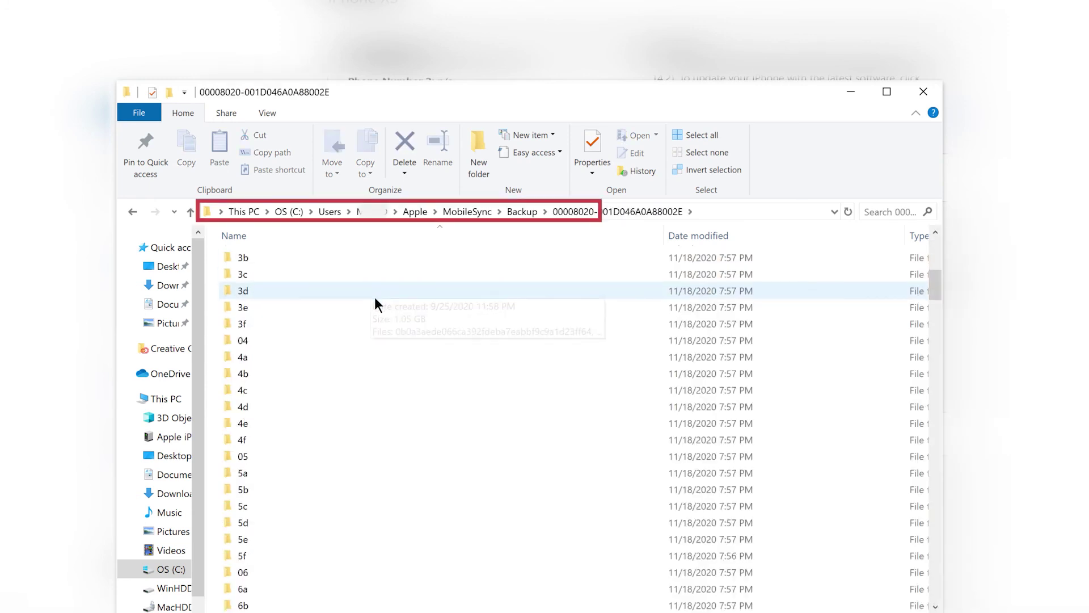
scroll(783, 390, "down", 14)
Browse the backup's subfolders, return to the Backup folder, and move the Explorer window up-right
left_click(929, 404)
left_click(926, 399)
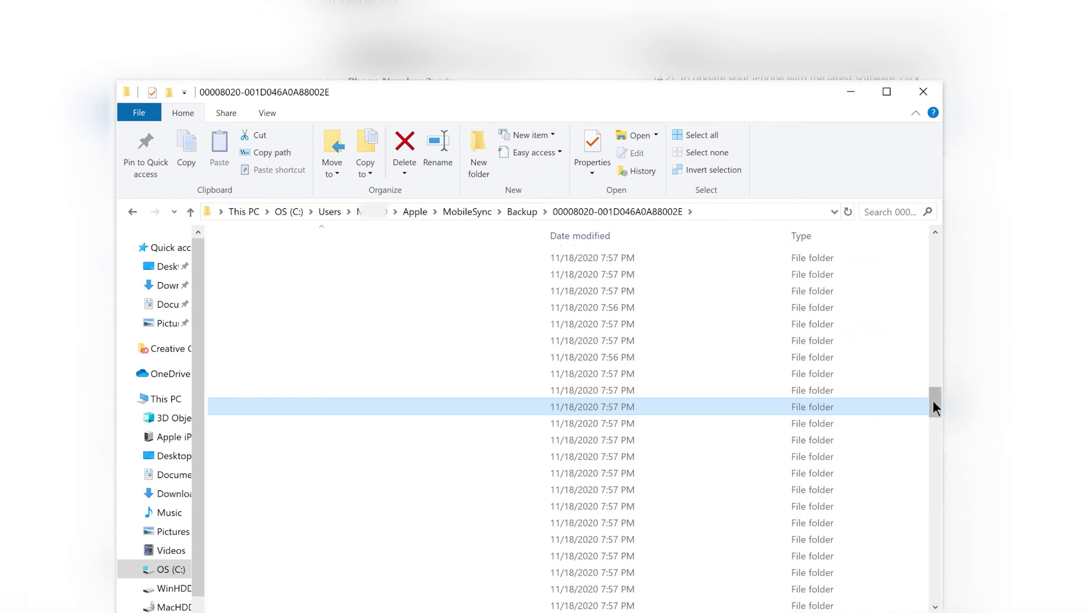
left_click_drag(934, 406, 942, 595)
scroll(567, 420, "left", 5)
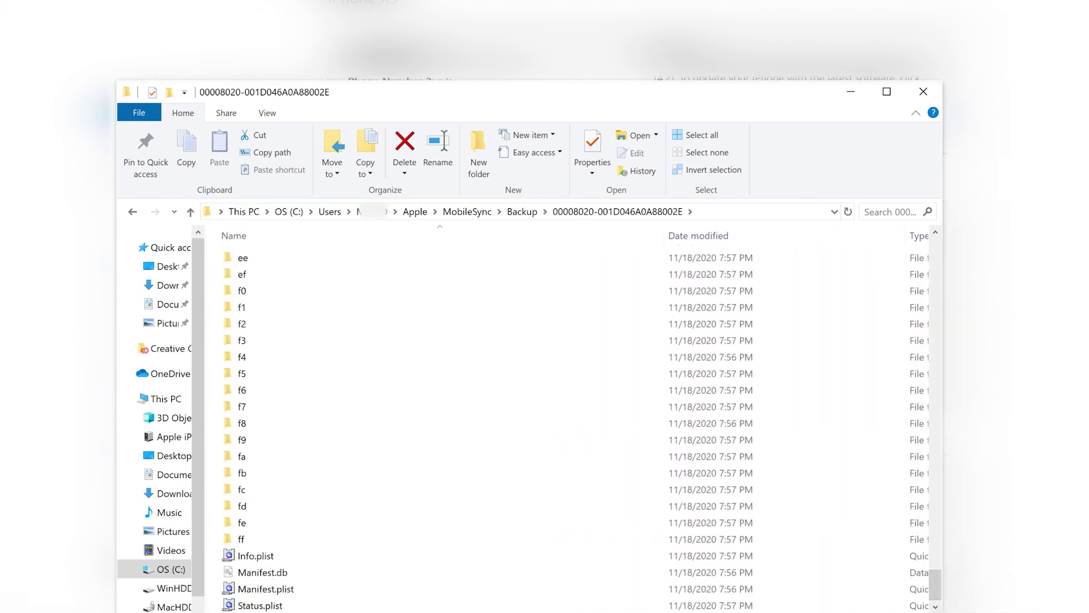
scroll(388, 432, "up", 8)
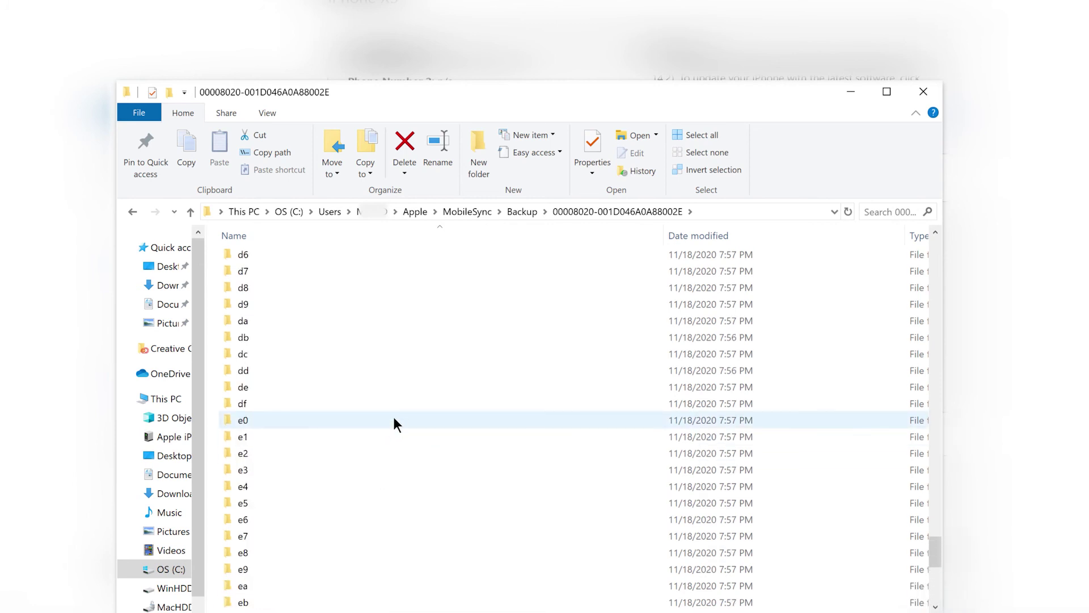
scroll(400, 418, "up", 20)
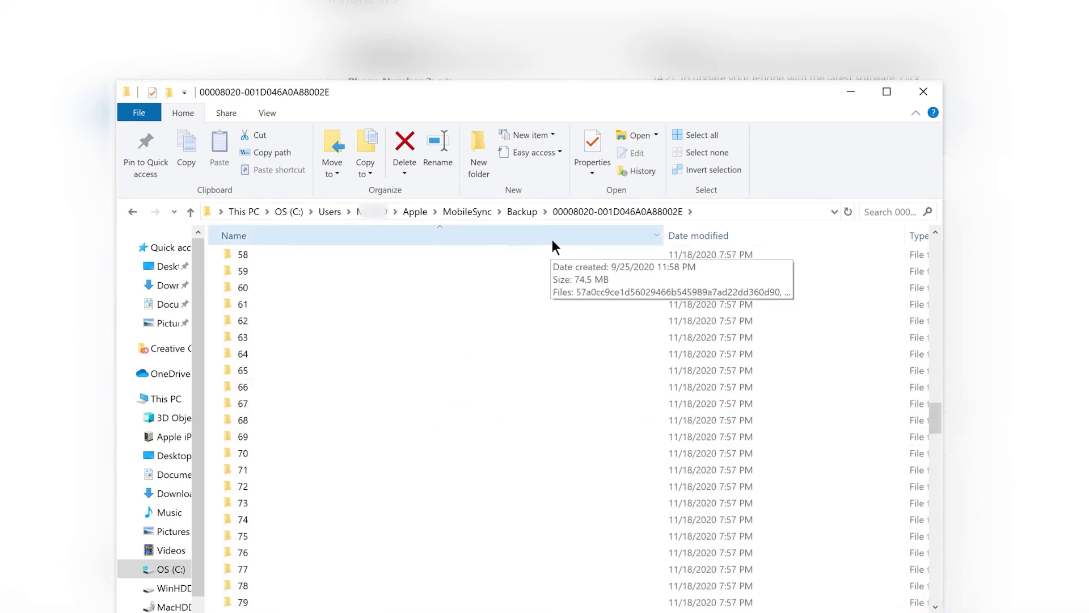
left_click(523, 212)
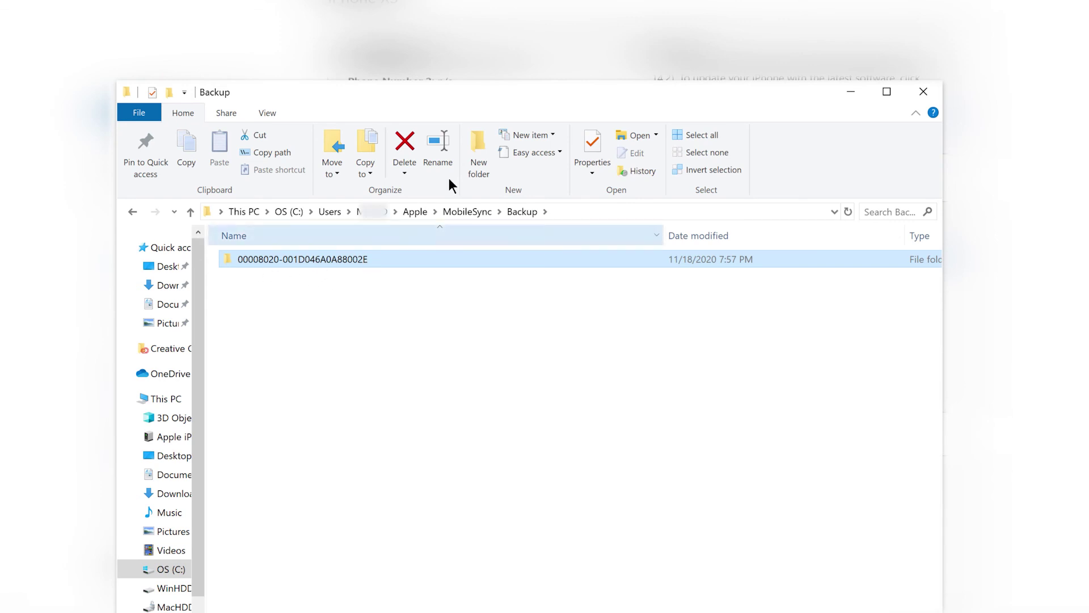
left_click_drag(526, 94, 576, 53)
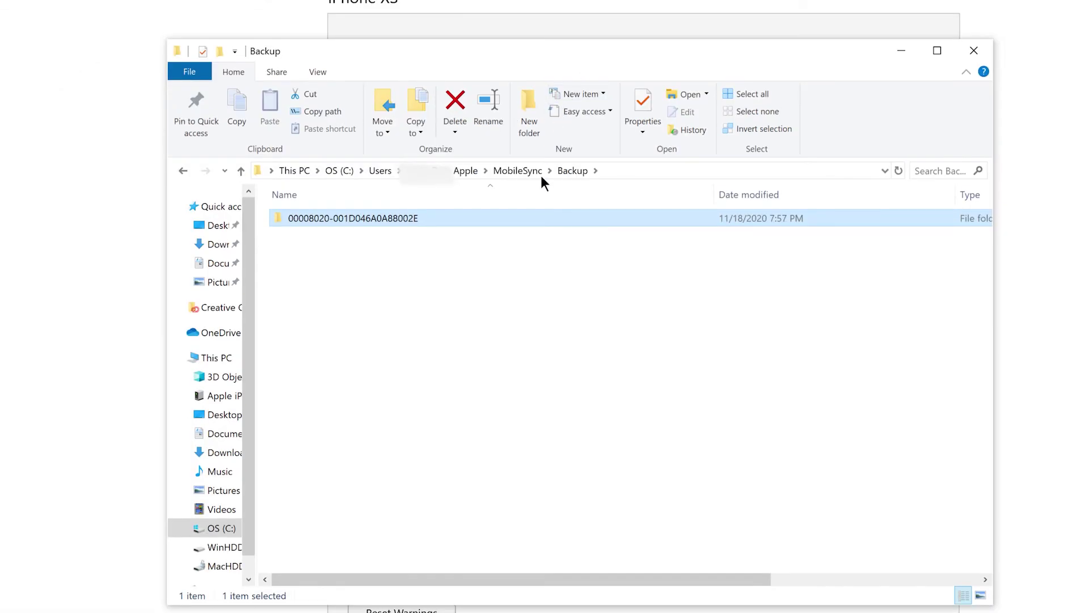
left_click(369, 224)
mouse_move(538, 223)
mouse_move(378, 221)
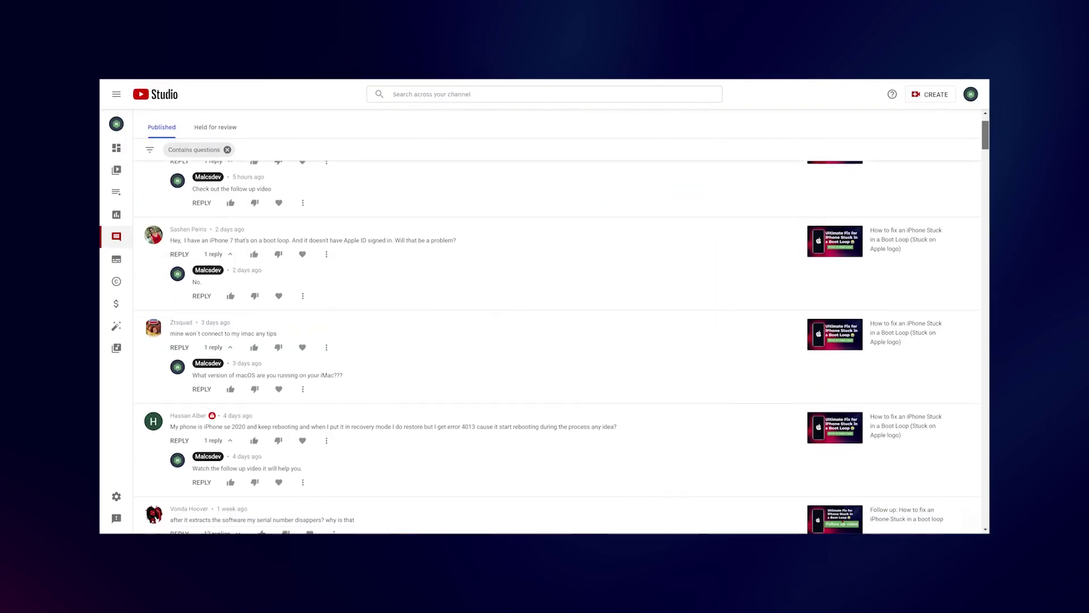
scroll(556, 346, "down", 3)
scroll(556, 346, "down", 10)
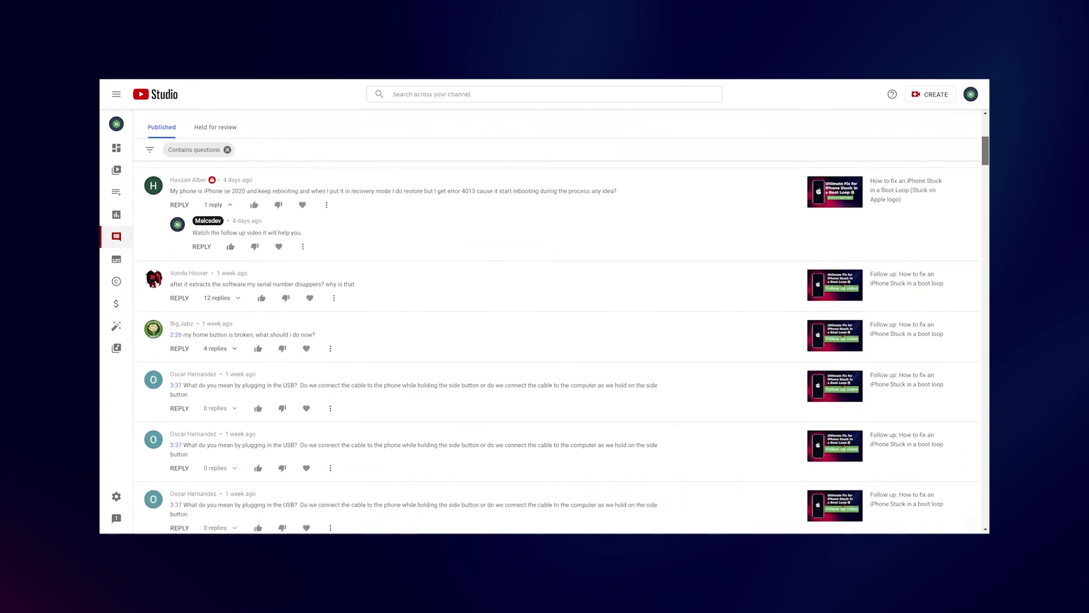
scroll(556, 346, "down", 10)
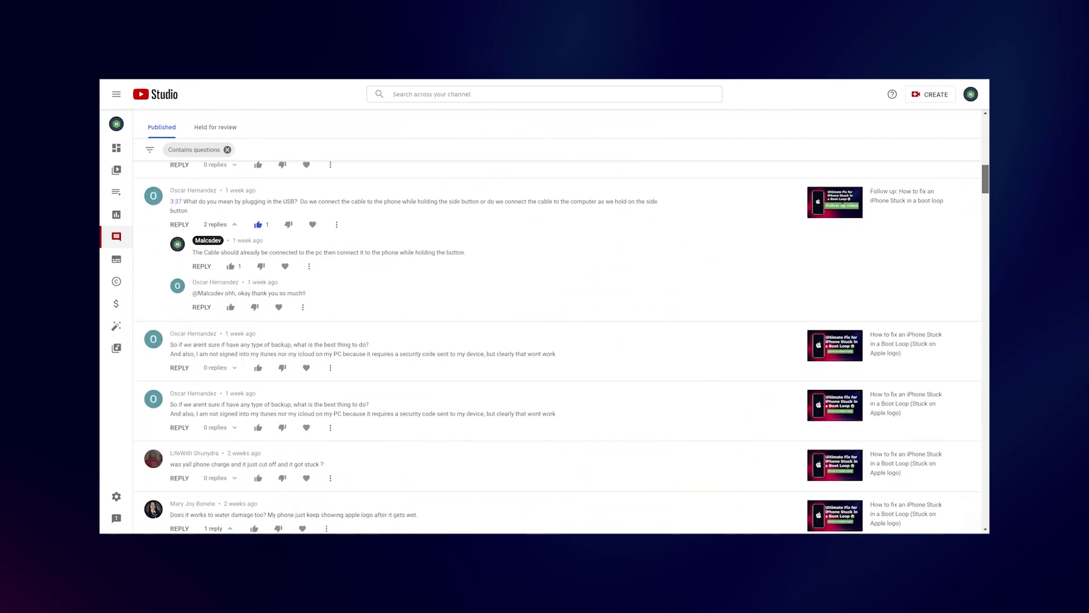
scroll(556, 346, "down", 10)
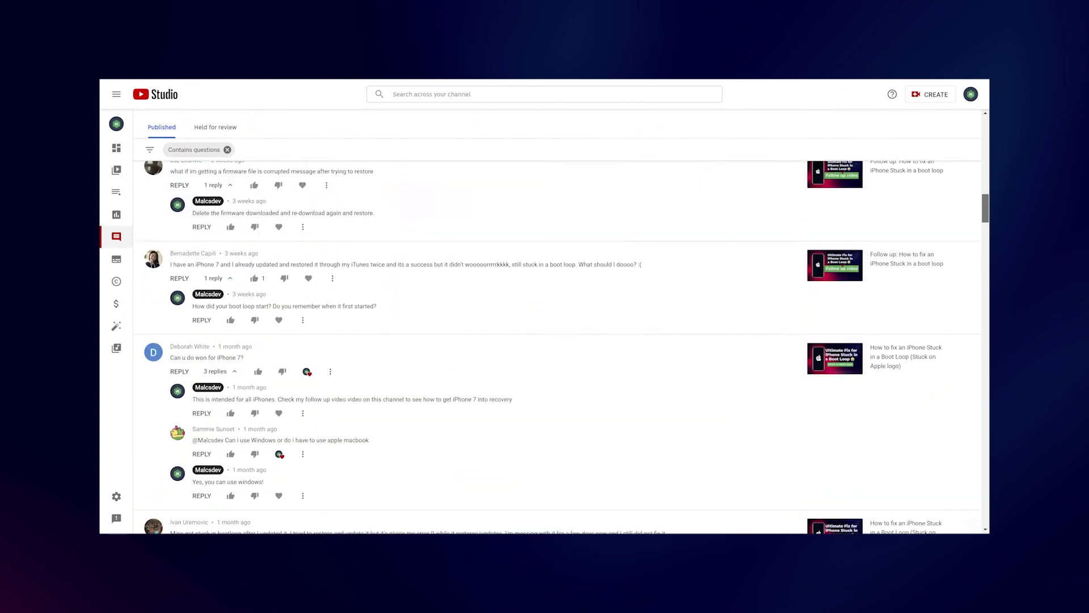
scroll(556, 346, "down", 10)
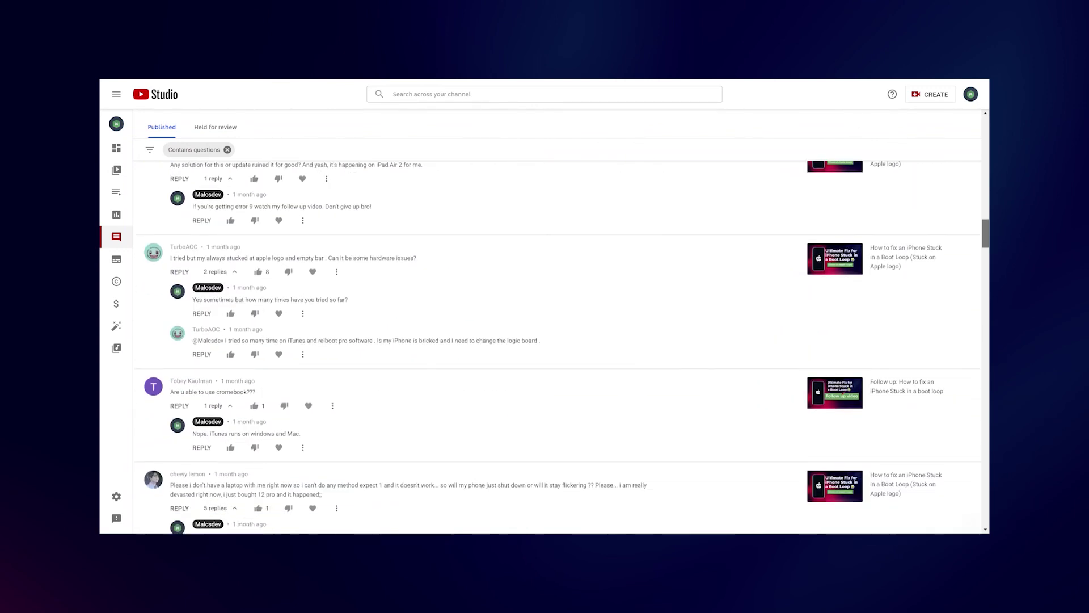
scroll(986, 276, "down", 10)
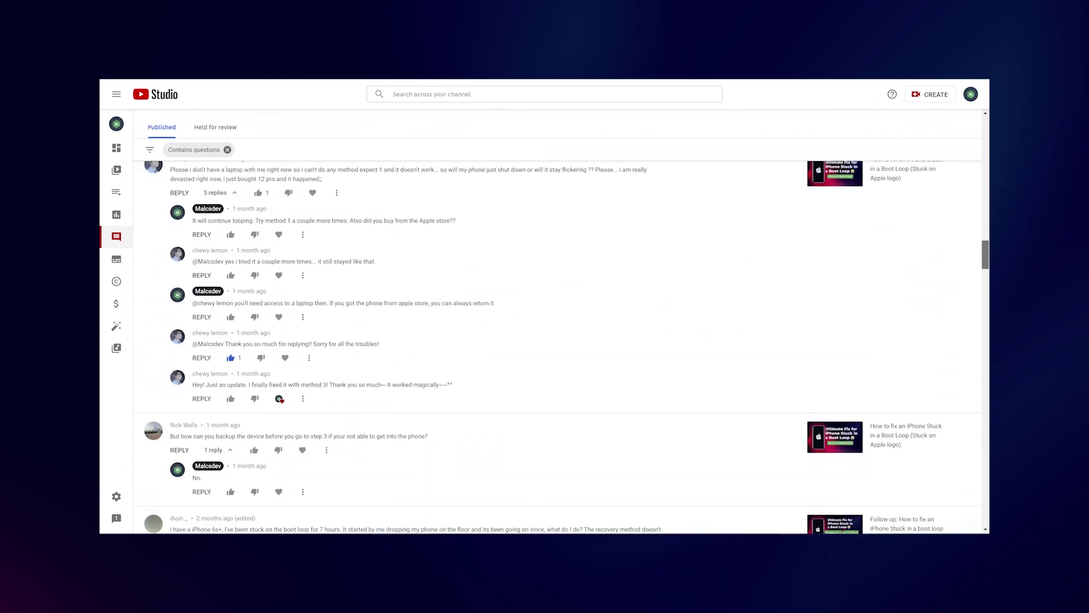
scroll(986, 276, "down", 3)
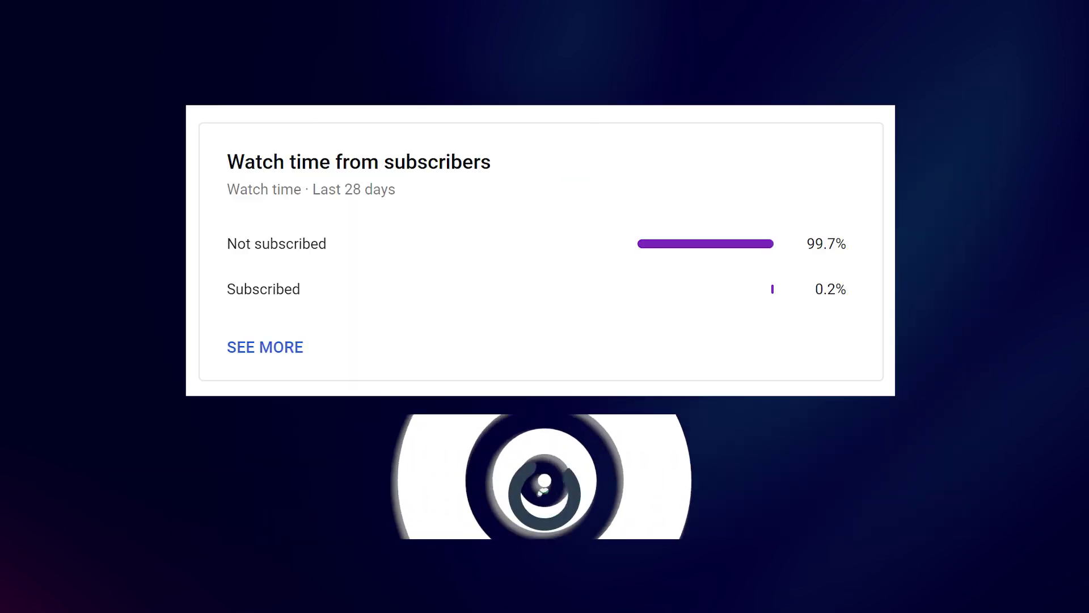